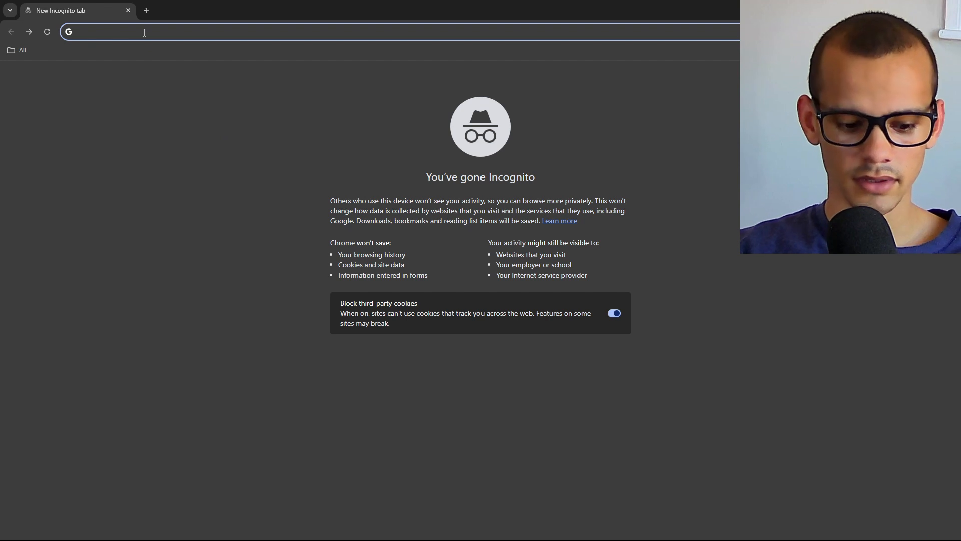
Step: Open the Canva website and create a new blank logo design
{"action": "type", "text": "canva"}
{"action": "key", "text": "Return"}
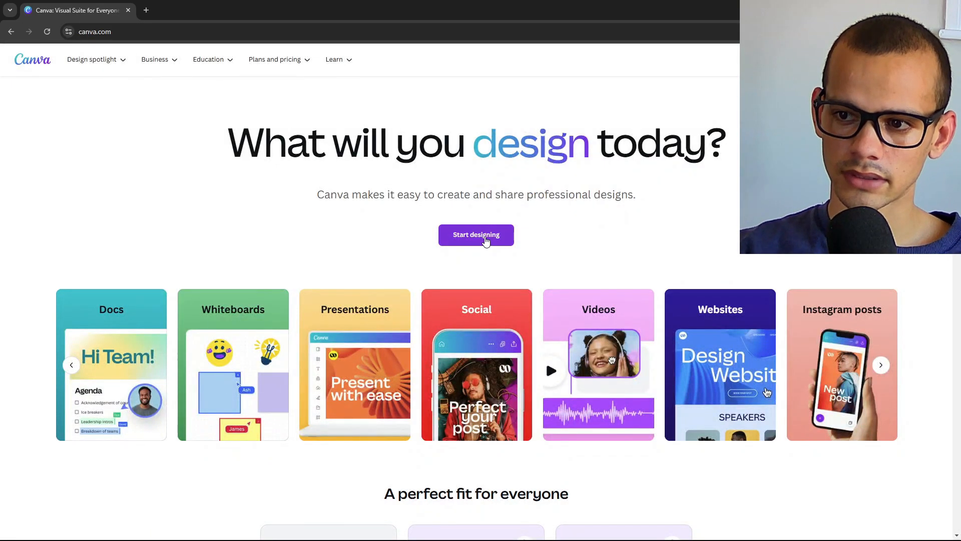
{"action": "left_click", "coordinate": [484, 238]}
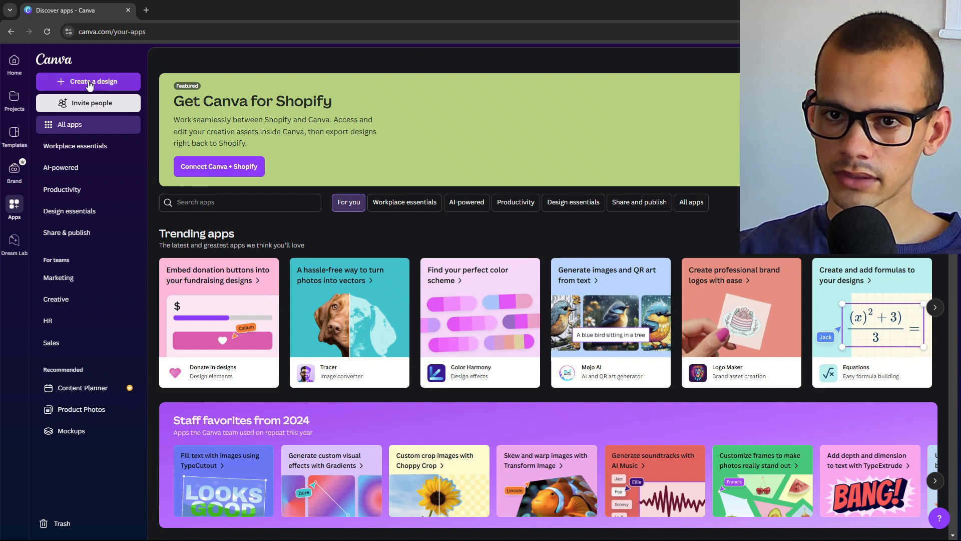
{"action": "left_click", "coordinate": [110, 83]}
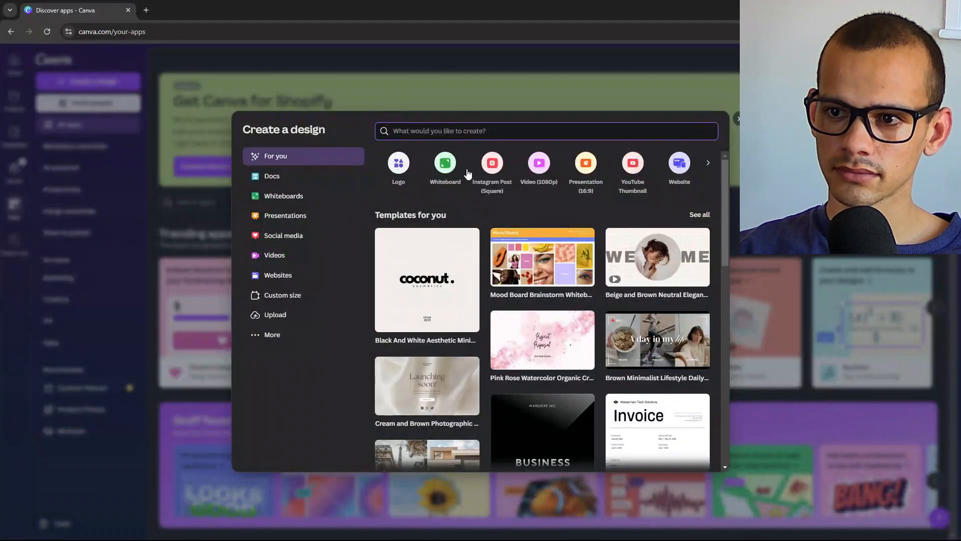
{"action": "left_click", "coordinate": [395, 165]}
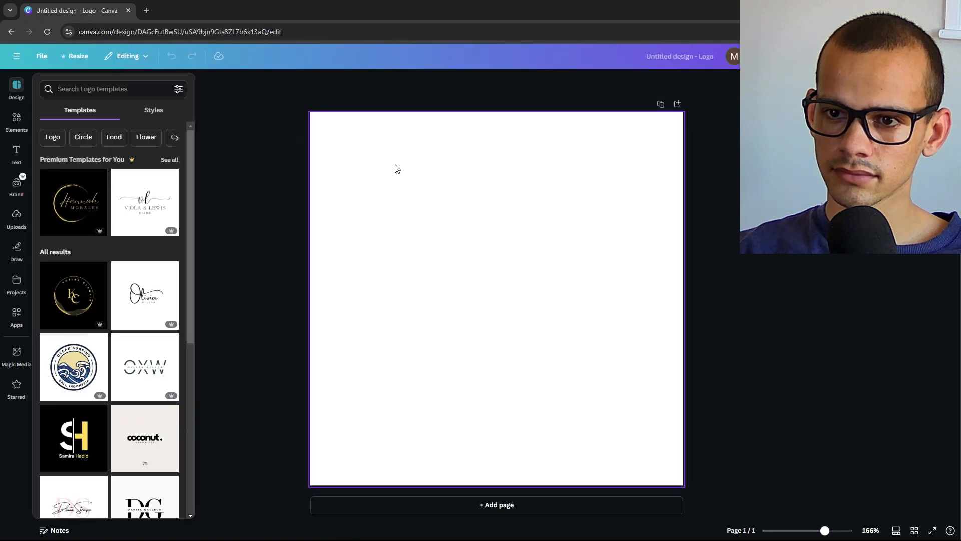
Step: Try the Neutral Beige Simple Aesthetic Flower Boutique Logo template on the blank page and undo it
{"action": "scroll", "coordinate": [125, 239], "scroll_direction": "down", "scroll_amount": 1}
{"action": "scroll", "coordinate": [126, 240], "scroll_direction": "down", "scroll_amount": 5}
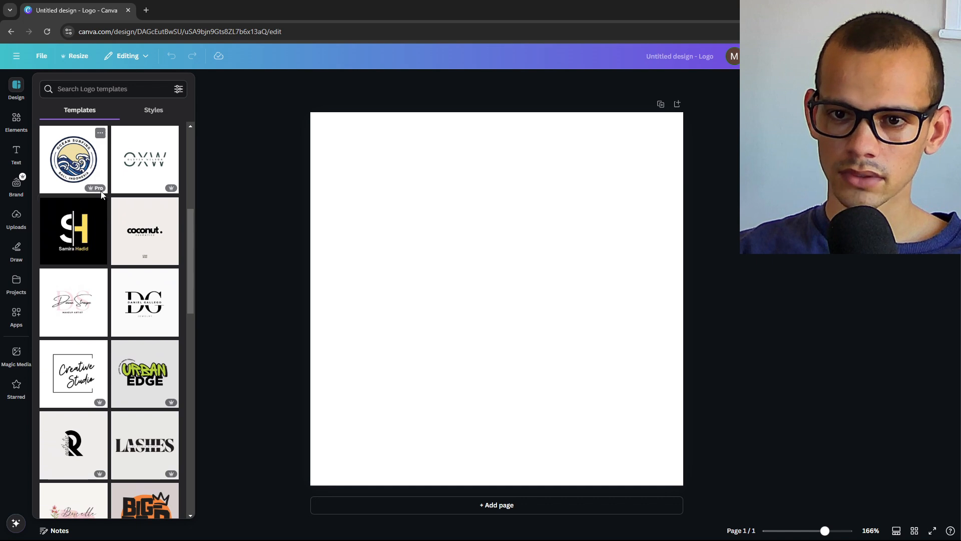
{"action": "scroll", "coordinate": [101, 266], "scroll_direction": "down", "scroll_amount": 2}
{"action": "scroll", "coordinate": [101, 275], "scroll_direction": "down", "scroll_amount": 5}
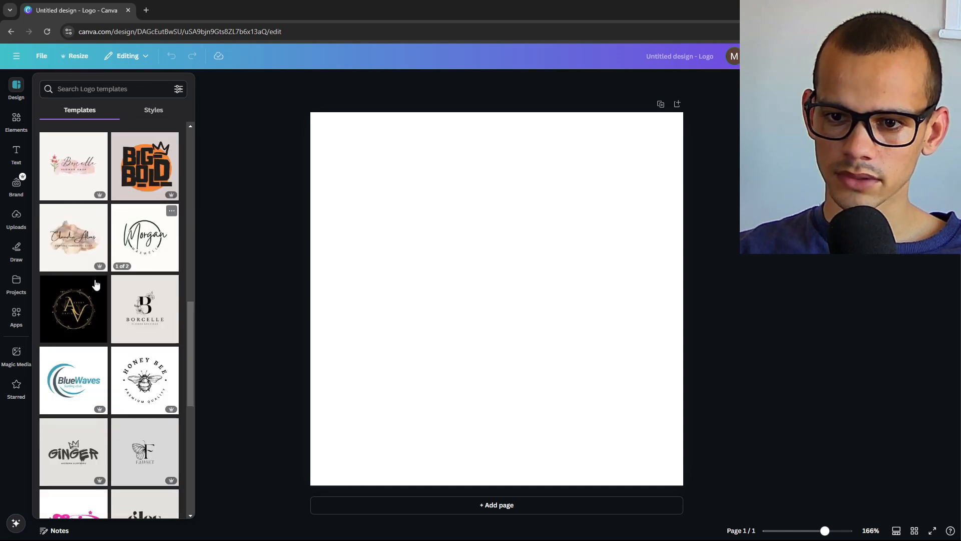
{"action": "left_click", "coordinate": [142, 328]}
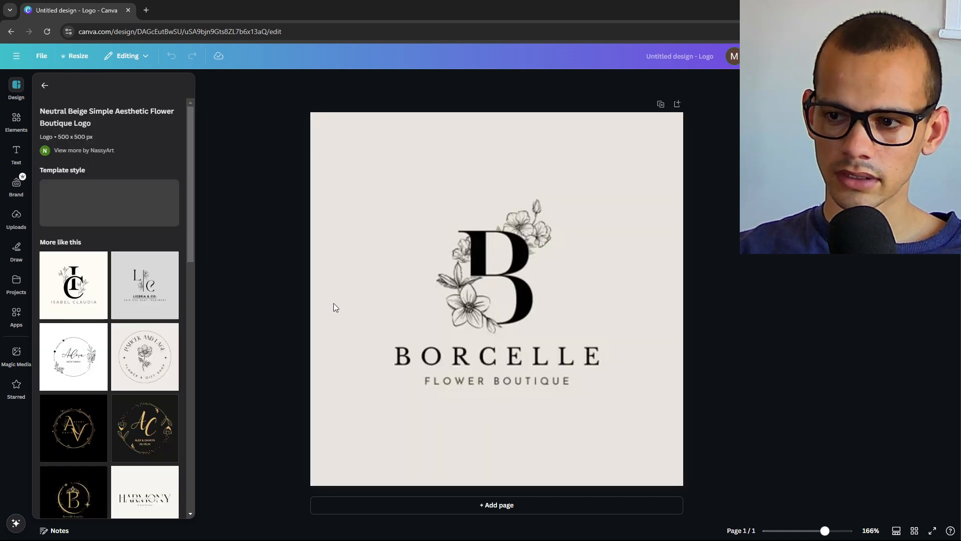
{"action": "left_click", "coordinate": [584, 188]}
{"action": "left_click", "coordinate": [506, 260]}
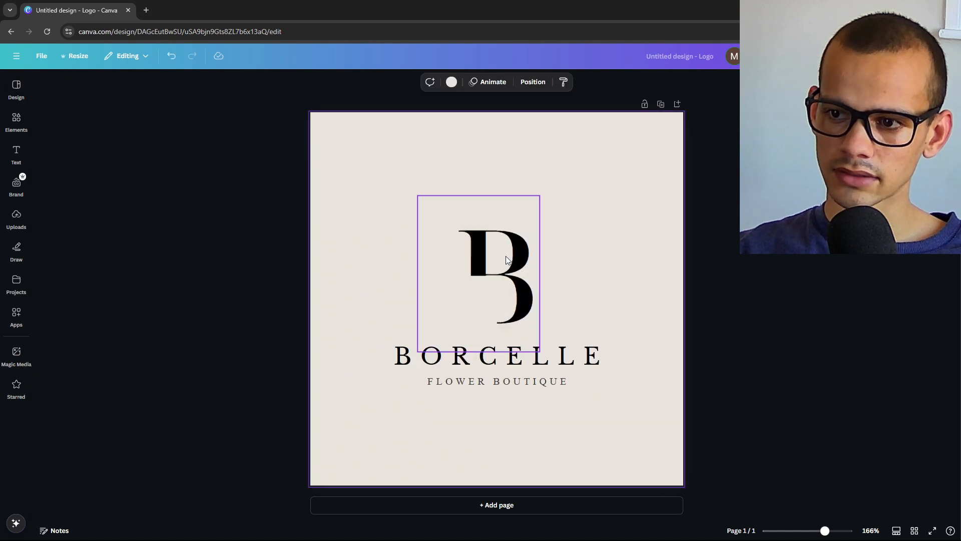
{"action": "left_click", "coordinate": [505, 381]}
{"action": "left_click", "coordinate": [570, 279]}
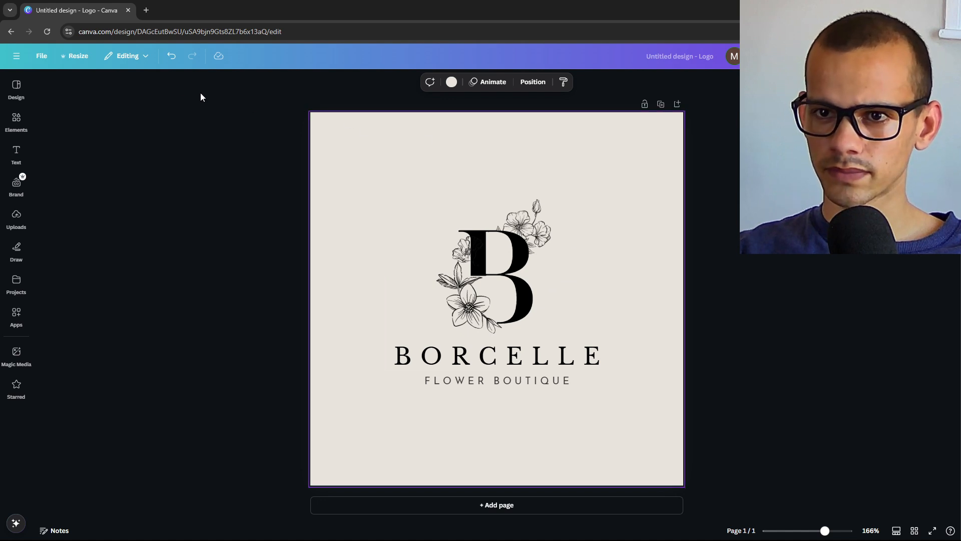
{"action": "left_click", "coordinate": [173, 57]}
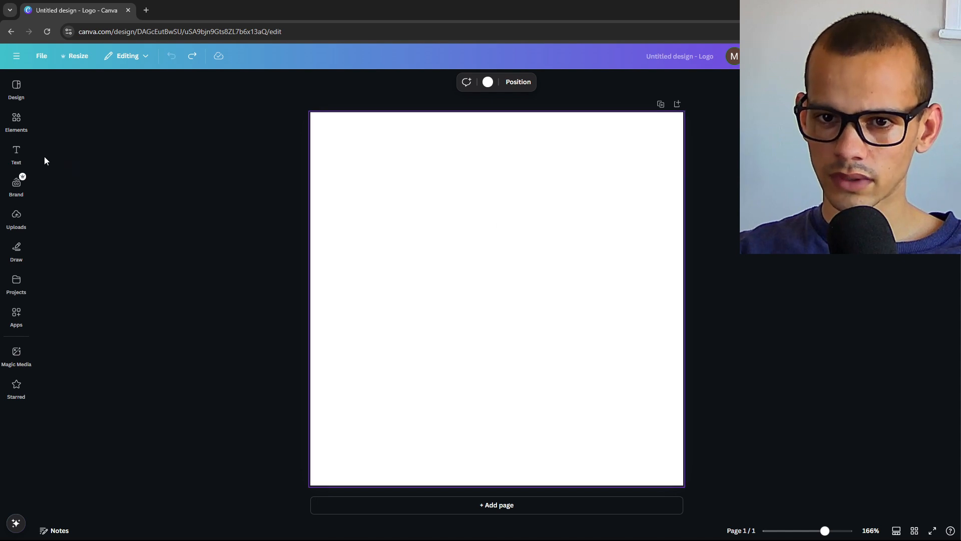
Step: Add a body text box to the blank page and replace its text with "Ember & Oak Pizzeria"
{"action": "left_click", "coordinate": [16, 153]}
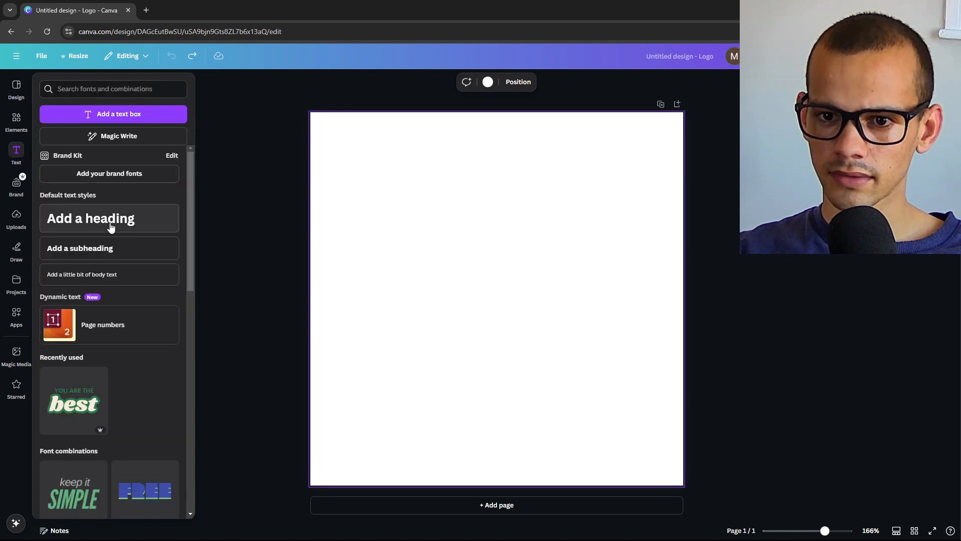
{"action": "left_click", "coordinate": [127, 280]}
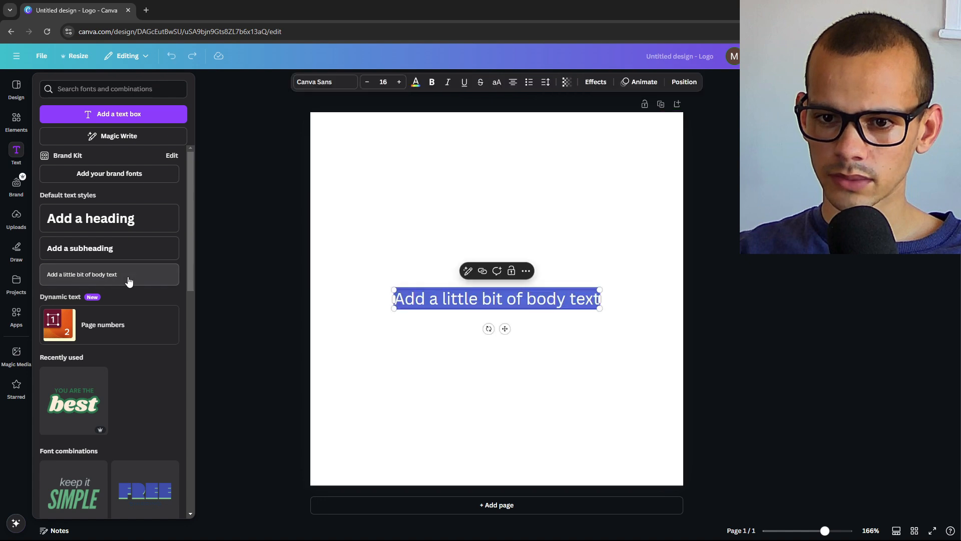
{"action": "left_click", "coordinate": [584, 332]}
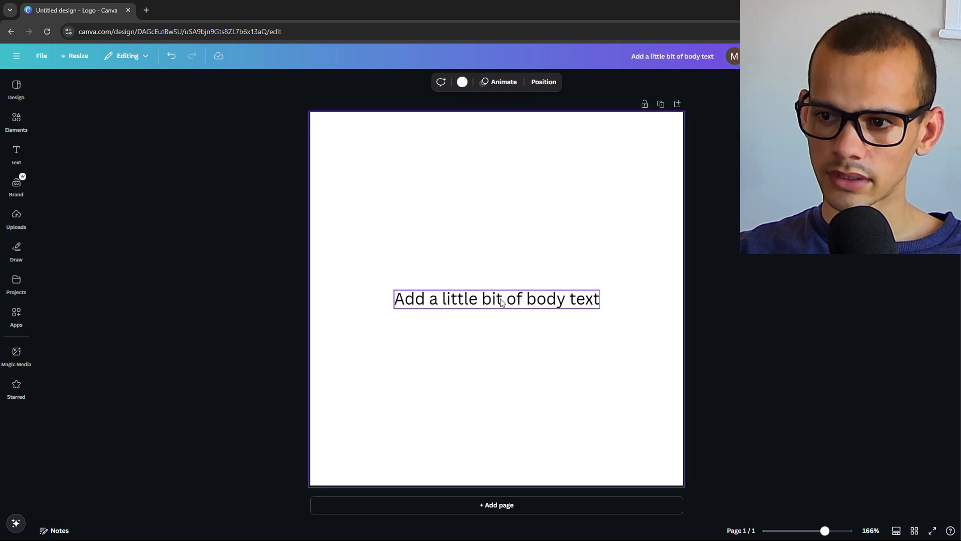
{"action": "left_click", "coordinate": [501, 301]}
{"action": "left_click", "coordinate": [501, 301]}
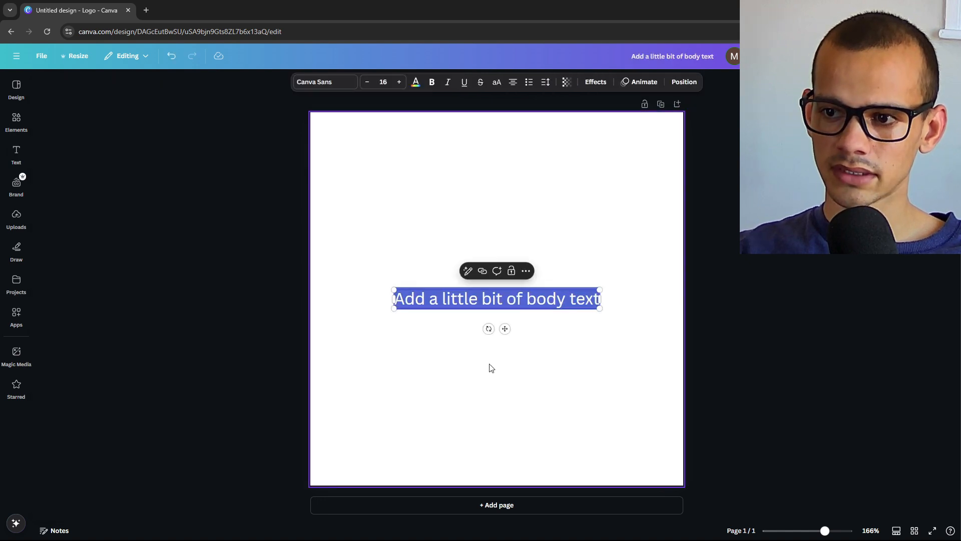
{"action": "type", "text": "Ember & Oak Pizzeria"}
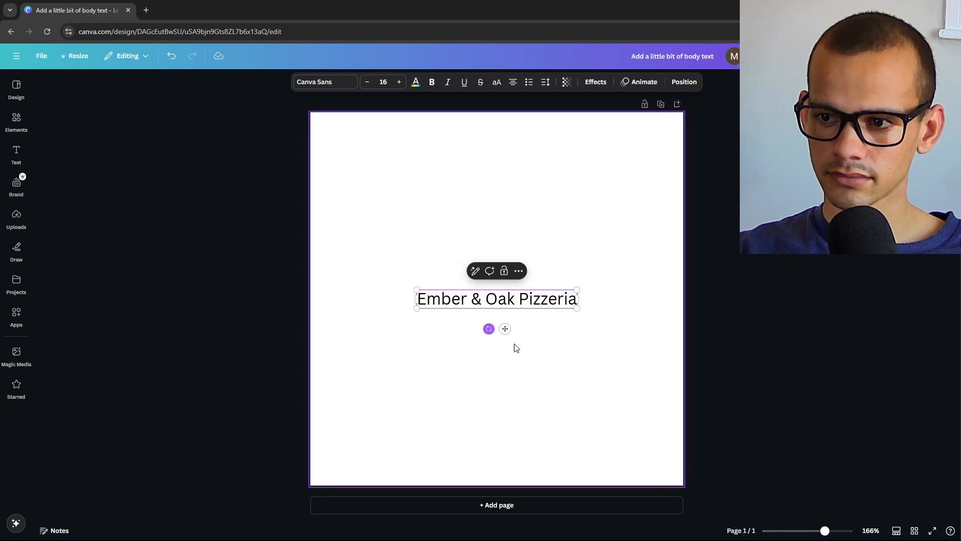
{"action": "left_click", "coordinate": [560, 388]}
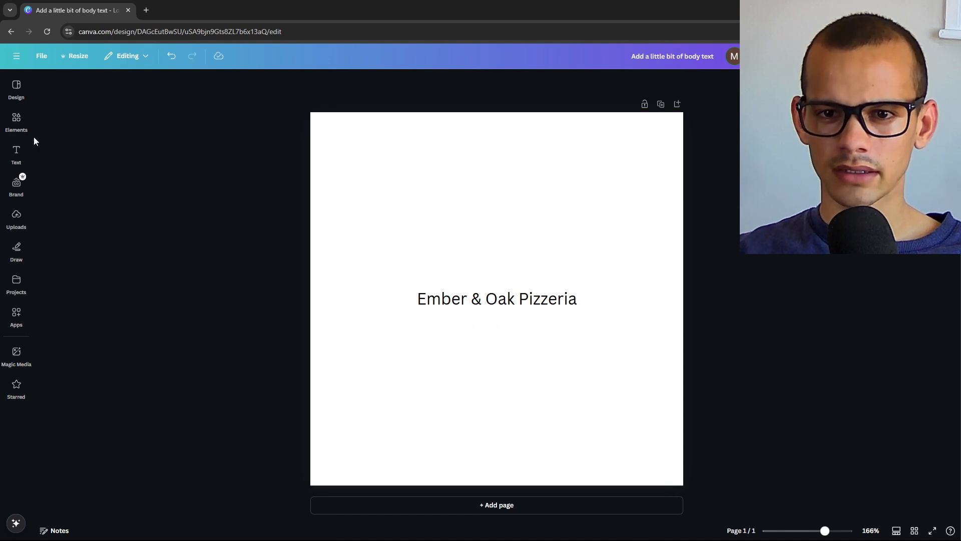
Step: Search the design elements for "PIZZA" and show all matching graphics
{"action": "left_click", "coordinate": [16, 122]}
{"action": "left_click", "coordinate": [134, 90]}
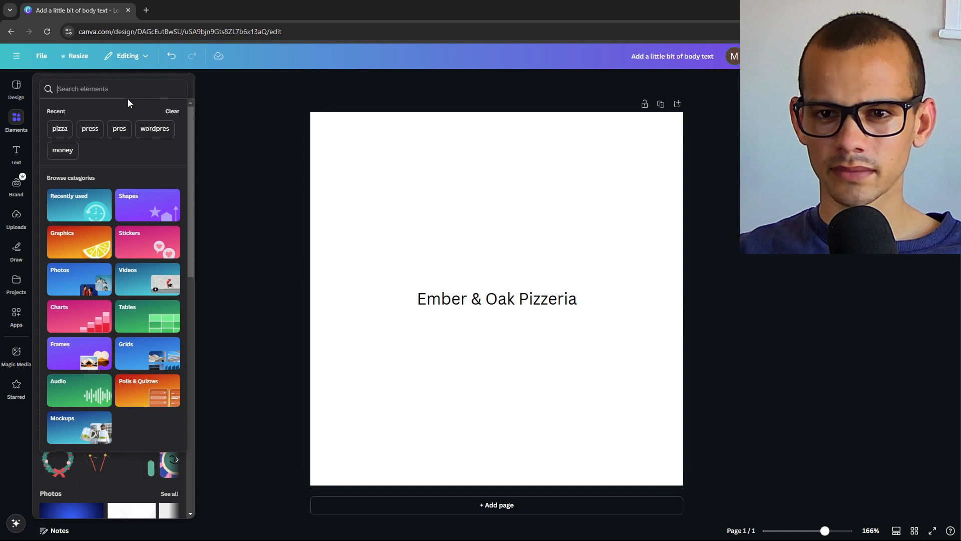
{"action": "type", "text": "Pi"}
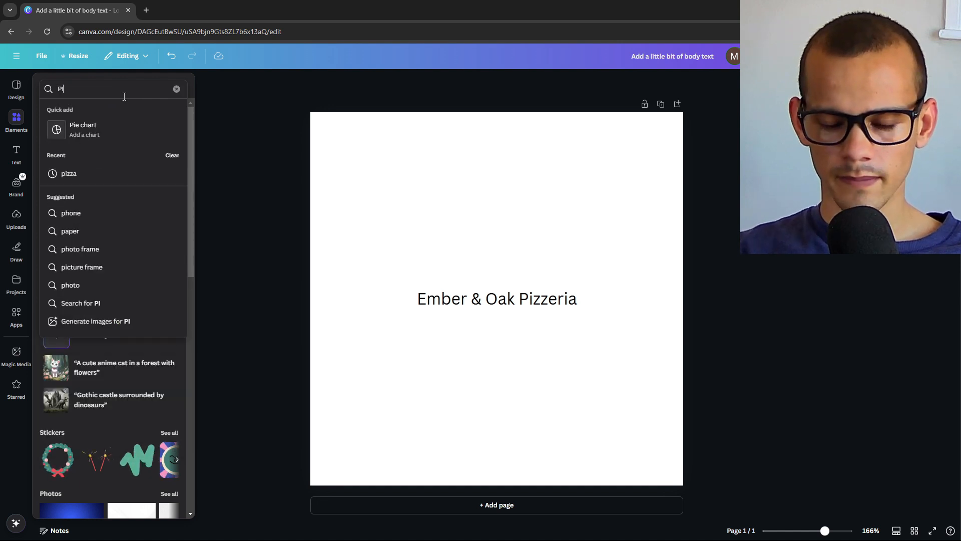
{"action": "type", "text": "ZZA"}
{"action": "key", "text": "Return"}
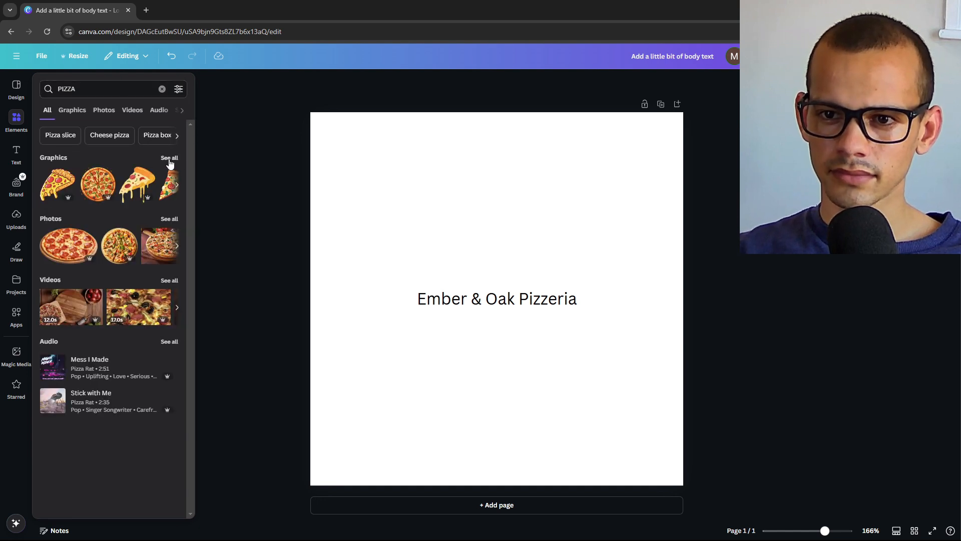
{"action": "left_click", "coordinate": [169, 158]}
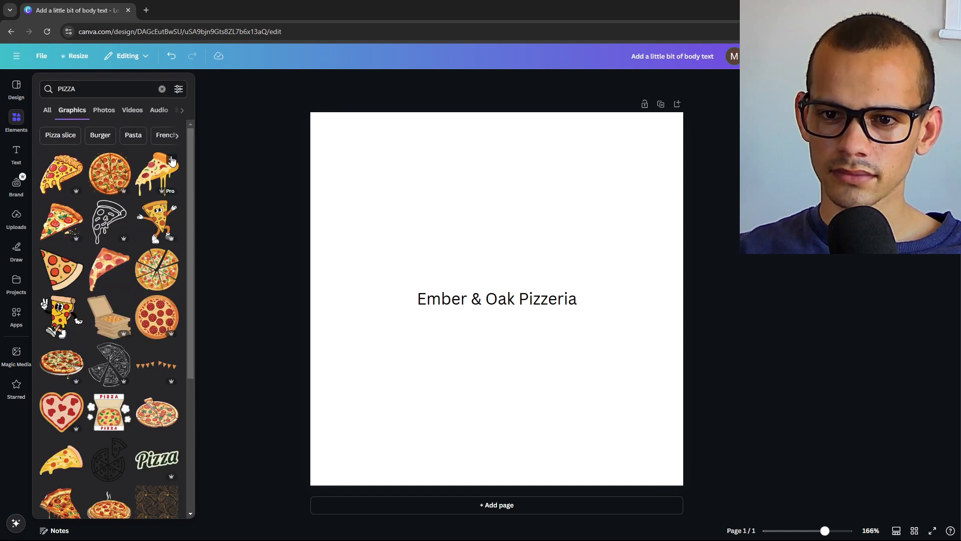
Step: Add the free oval pizza graphic with red sauce and basil leaves to the page
{"action": "scroll", "coordinate": [113, 321], "scroll_direction": "down", "scroll_amount": 4}
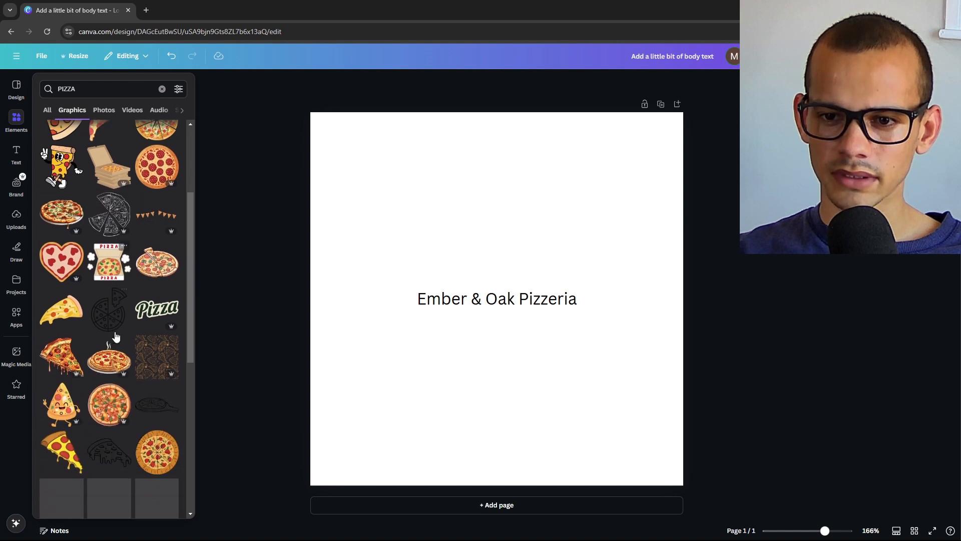
{"action": "scroll", "coordinate": [119, 316], "scroll_direction": "down", "scroll_amount": 6}
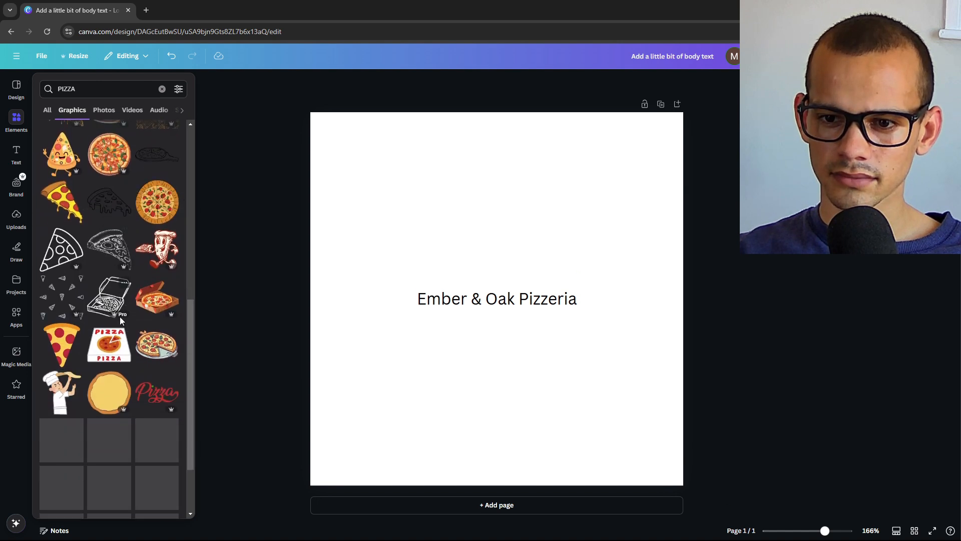
{"action": "scroll", "coordinate": [121, 320], "scroll_direction": "down", "scroll_amount": 2}
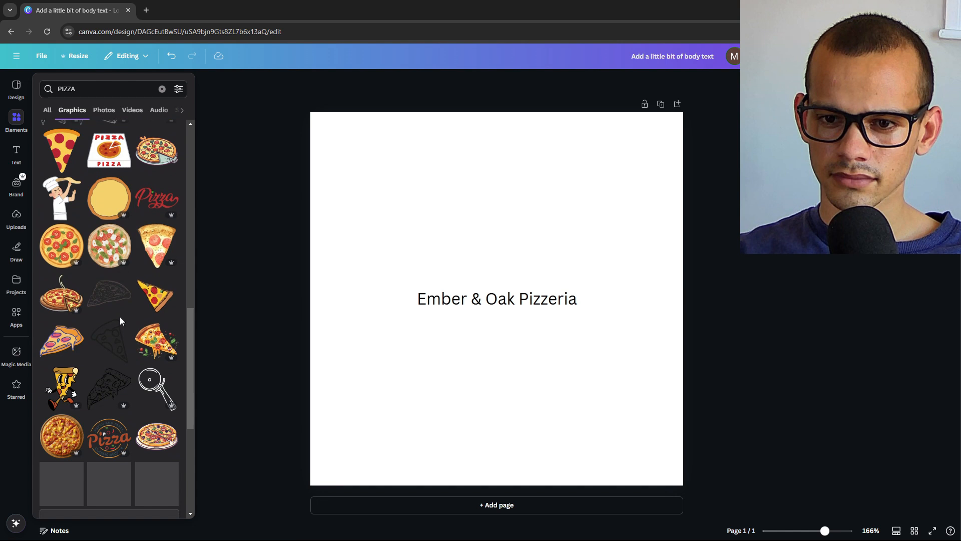
{"action": "scroll", "coordinate": [120, 321], "scroll_direction": "down", "scroll_amount": 1}
{"action": "scroll", "coordinate": [119, 316], "scroll_direction": "down", "scroll_amount": 2}
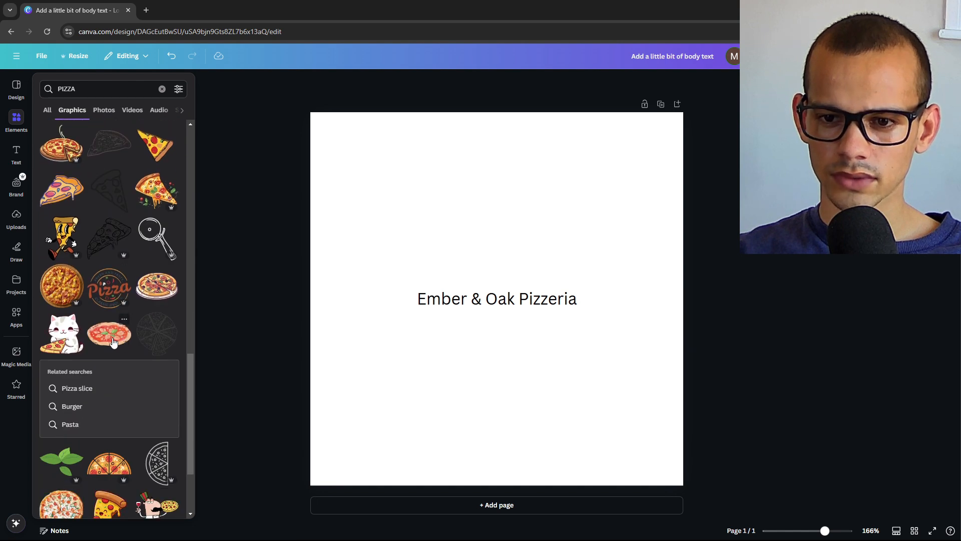
{"action": "left_click", "coordinate": [112, 339]}
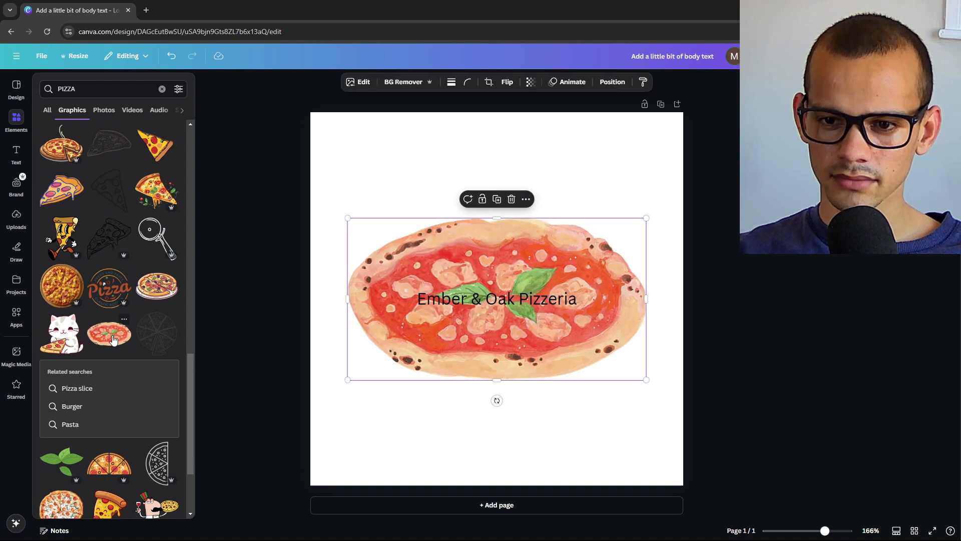
Step: Rotate the oval pizza graphic by 90° so it stands upright
{"action": "left_click", "coordinate": [523, 335]}
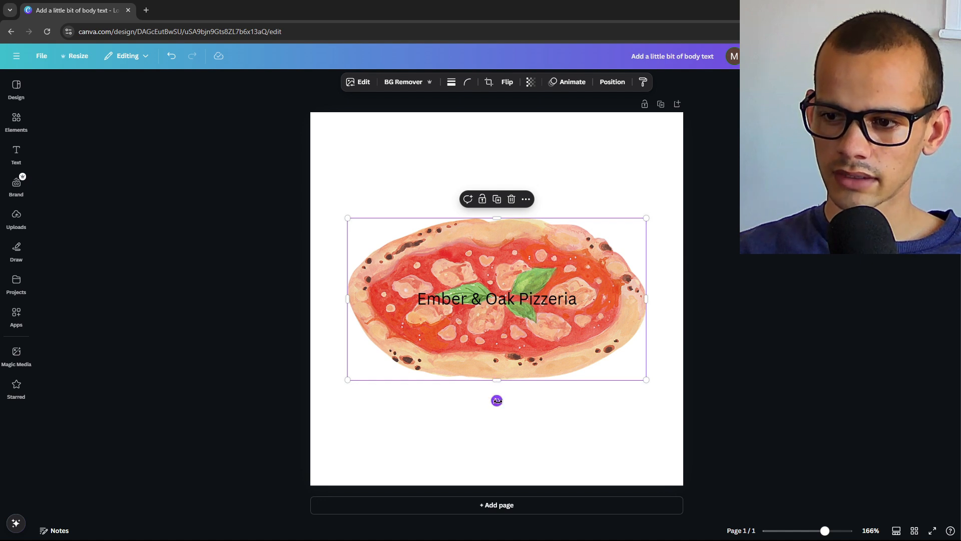
{"action": "left_click_drag", "start_coordinate": [496, 401], "coordinate": [370, 301]}
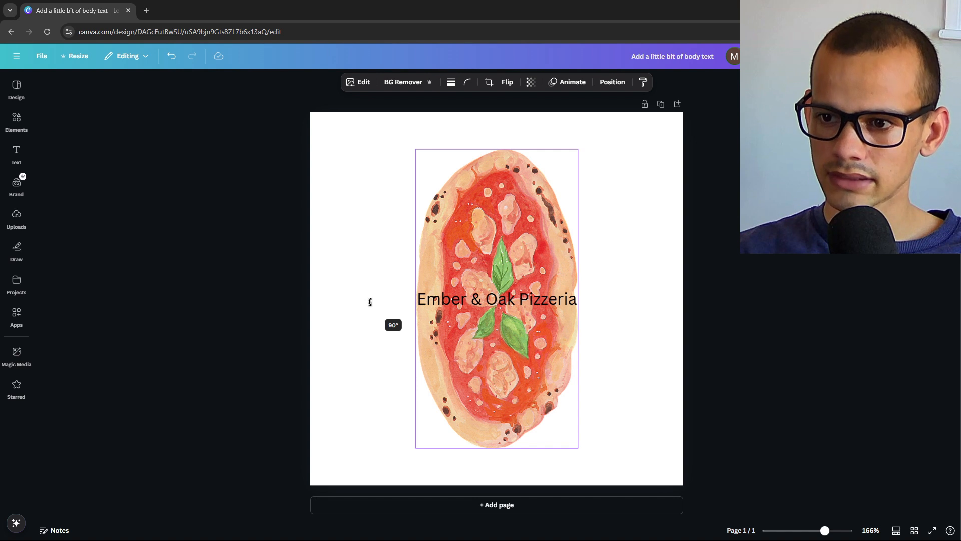
{"action": "left_click_drag", "start_coordinate": [371, 301], "coordinate": [371, 303]}
{"action": "left_click", "coordinate": [372, 298]}
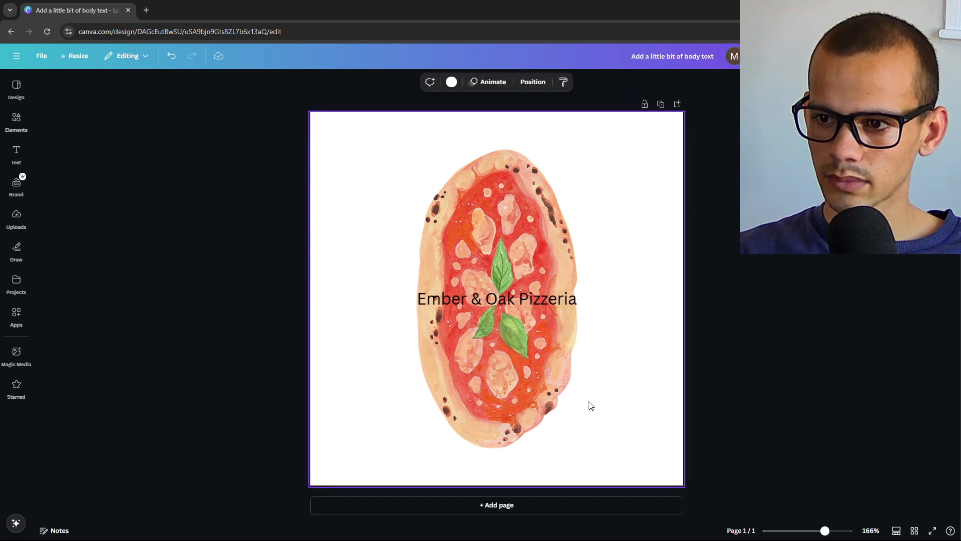
Step: Duplicate the upright pizza graphic twice
{"action": "left_click", "coordinate": [492, 241]}
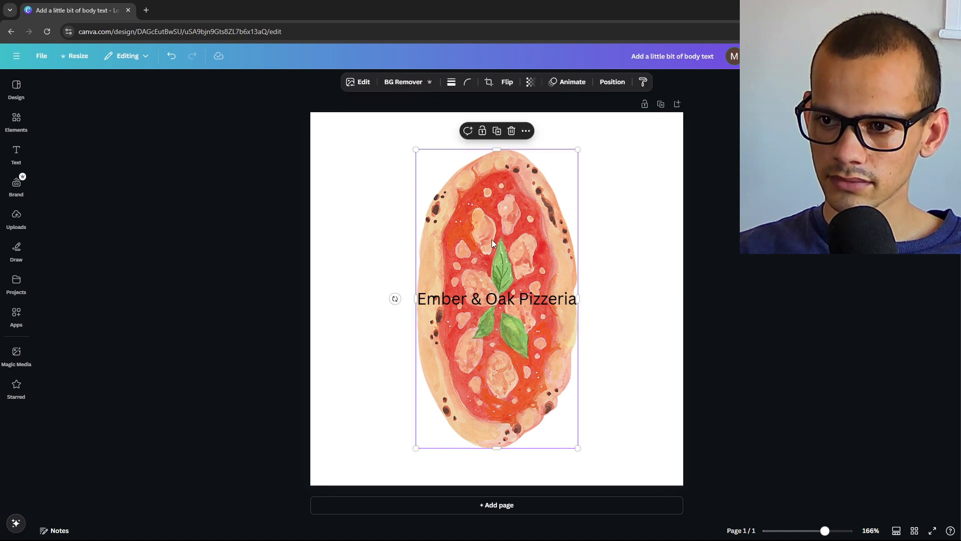
{"action": "left_click", "coordinate": [498, 131]}
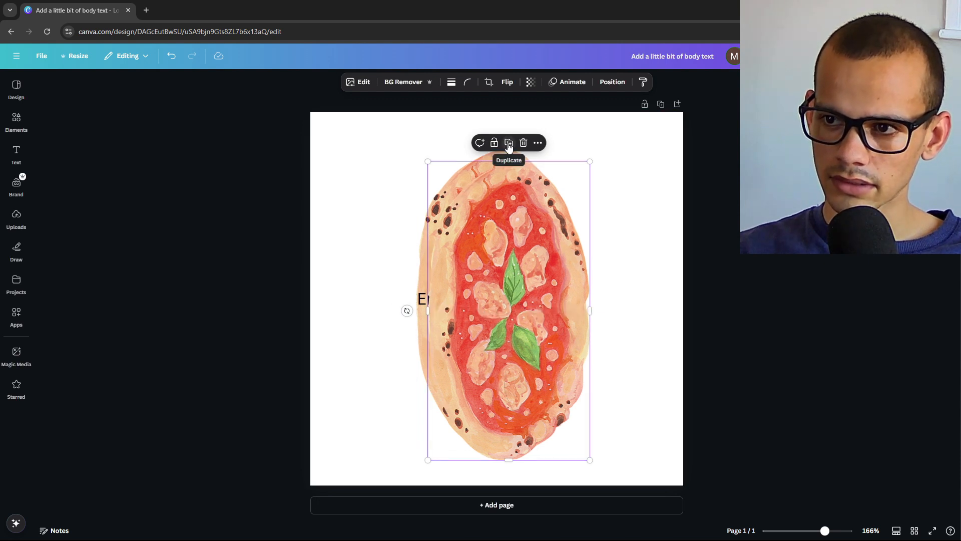
{"action": "left_click", "coordinate": [509, 144]}
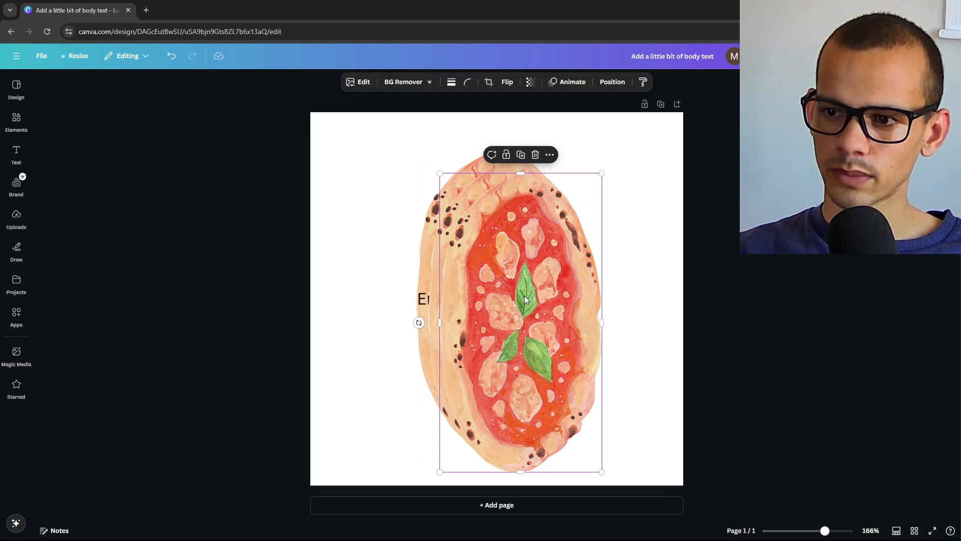
Step: Arrange the two pizza copies at equal height on either side of the original, near the page's left and right edges
{"action": "left_click_drag", "start_coordinate": [514, 308], "coordinate": [546, 296]}
{"action": "left_click", "coordinate": [451, 311]}
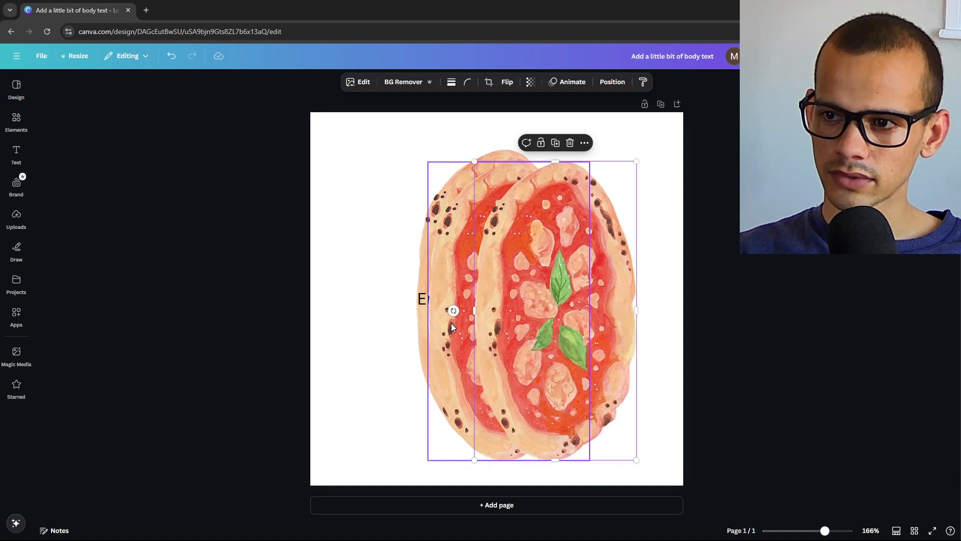
{"action": "left_click_drag", "start_coordinate": [452, 332], "coordinate": [351, 329]}
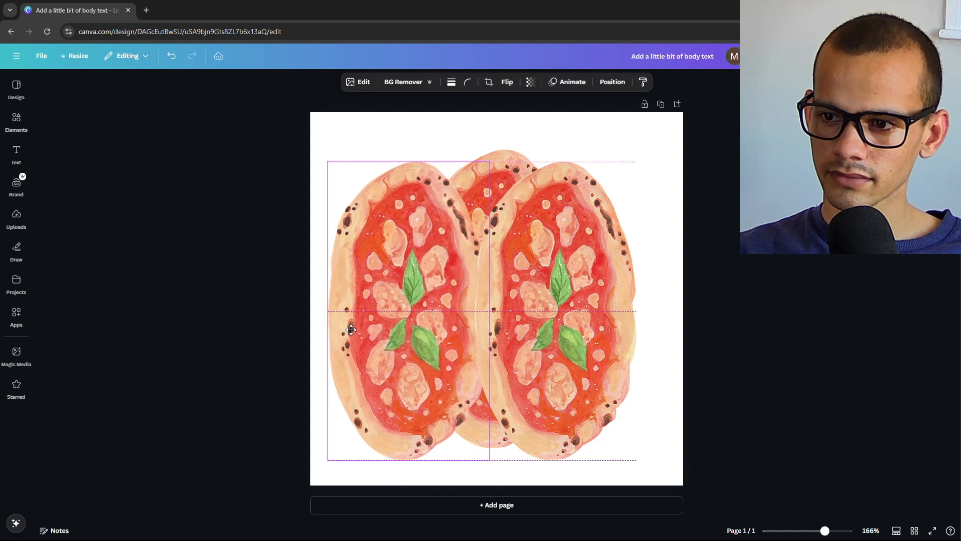
{"action": "left_click_drag", "start_coordinate": [579, 329], "coordinate": [617, 325]}
{"action": "left_click", "coordinate": [458, 330]}
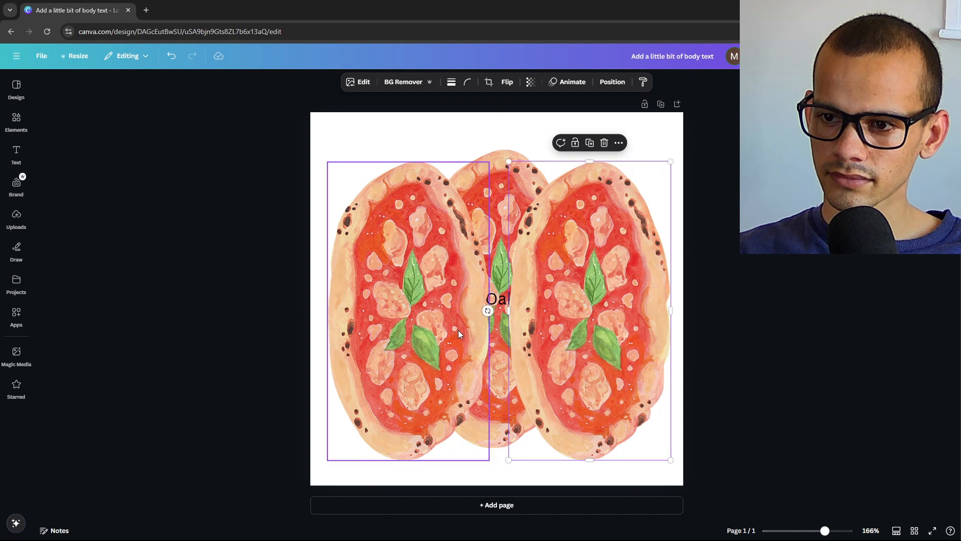
{"action": "left_click_drag", "start_coordinate": [452, 330], "coordinate": [449, 330]}
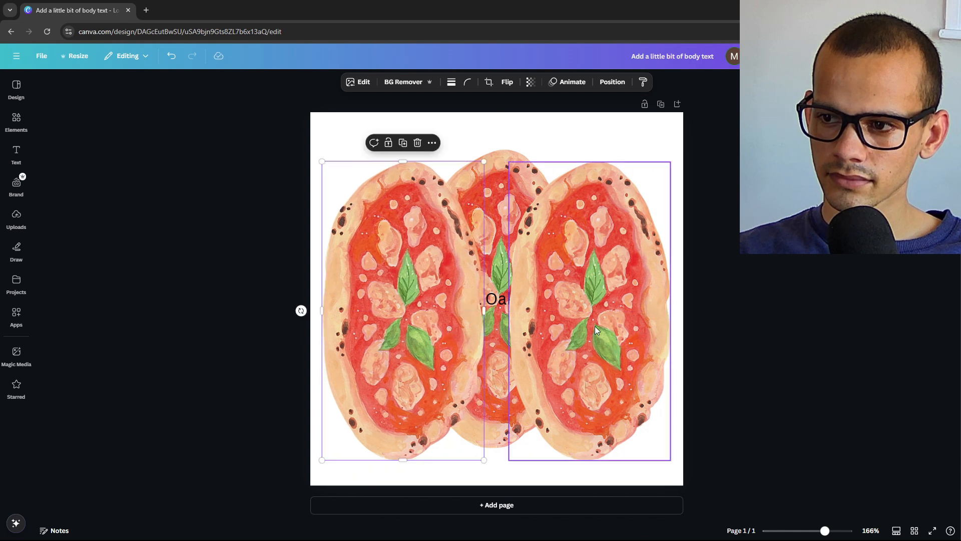
Step: Move the right-hand pizza copy slightly closer to the page's right edge
{"action": "left_click_drag", "start_coordinate": [580, 298], "coordinate": [584, 298]}
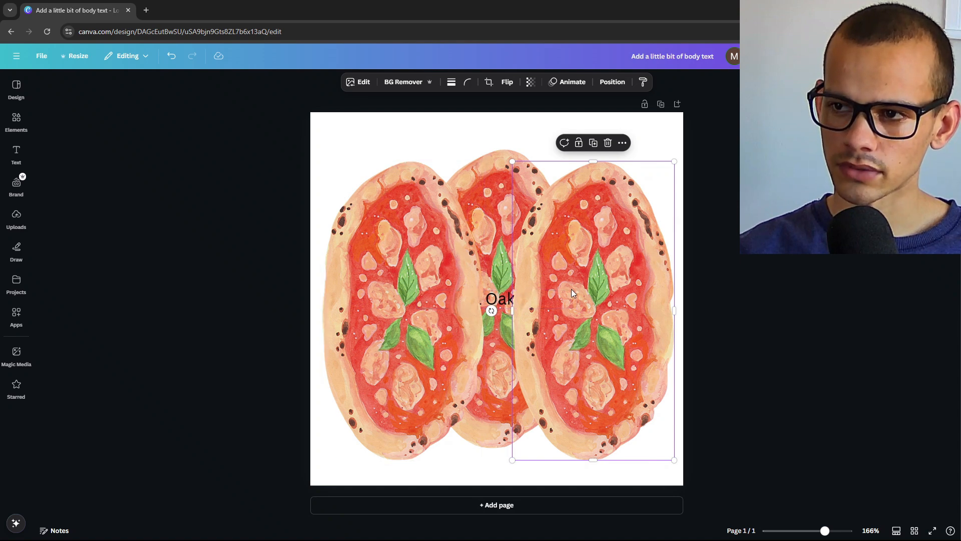
{"action": "left_click", "coordinate": [424, 281]}
{"action": "left_click", "coordinate": [568, 276]}
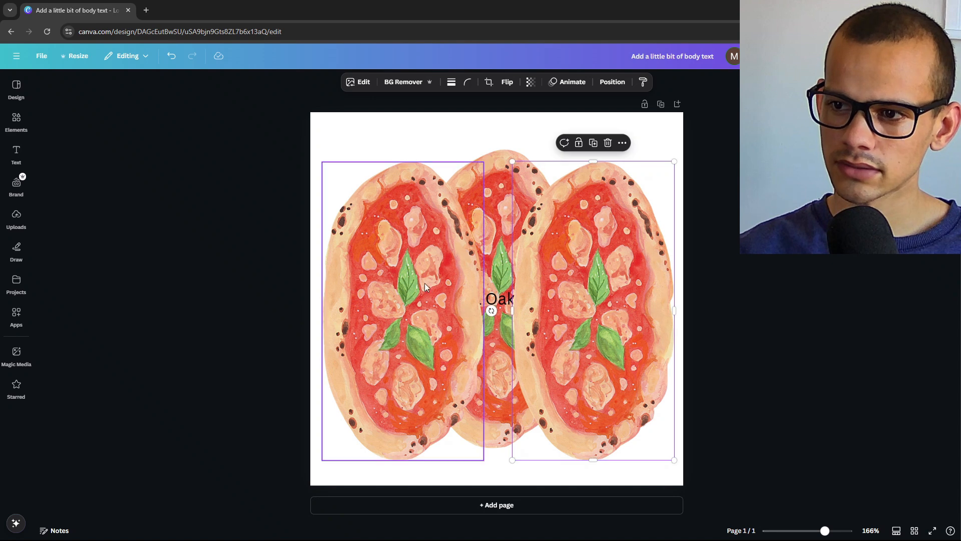
{"action": "left_click", "coordinate": [423, 284]}
{"action": "left_click", "coordinate": [587, 280]}
Step: Set the transparency of the left and right pizza copies to 30, keeping the middle pizza fully opaque
{"action": "left_click", "coordinate": [371, 284]}
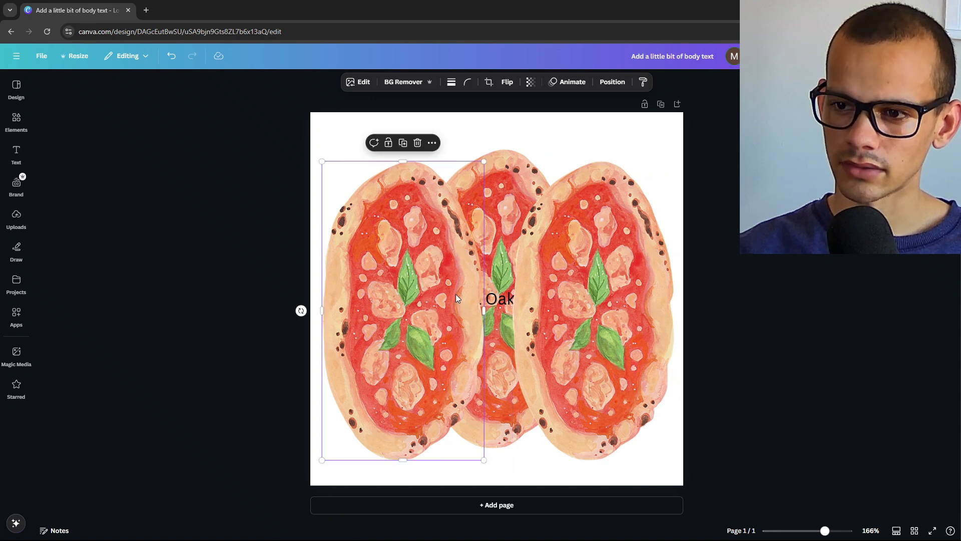
{"action": "left_click", "coordinate": [530, 83]}
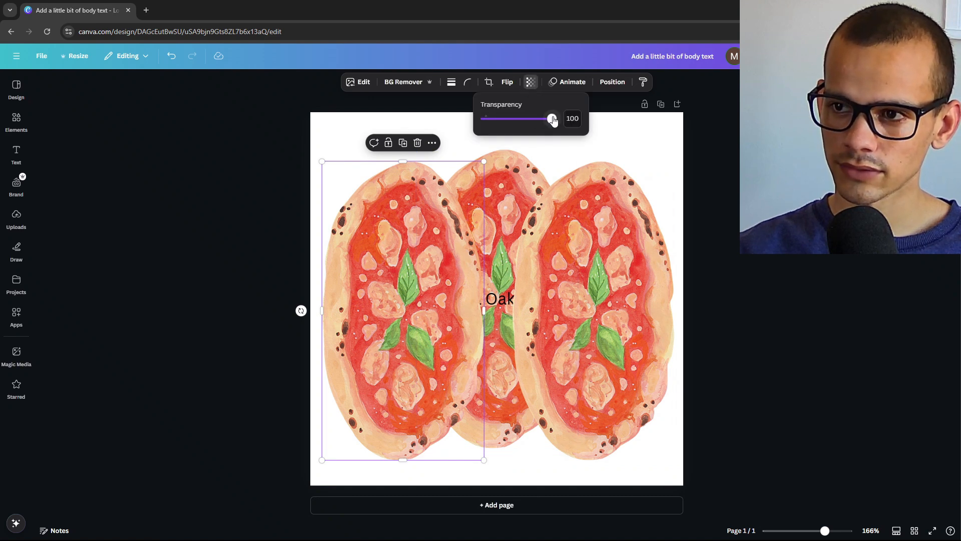
{"action": "left_click_drag", "start_coordinate": [553, 120], "coordinate": [505, 122]}
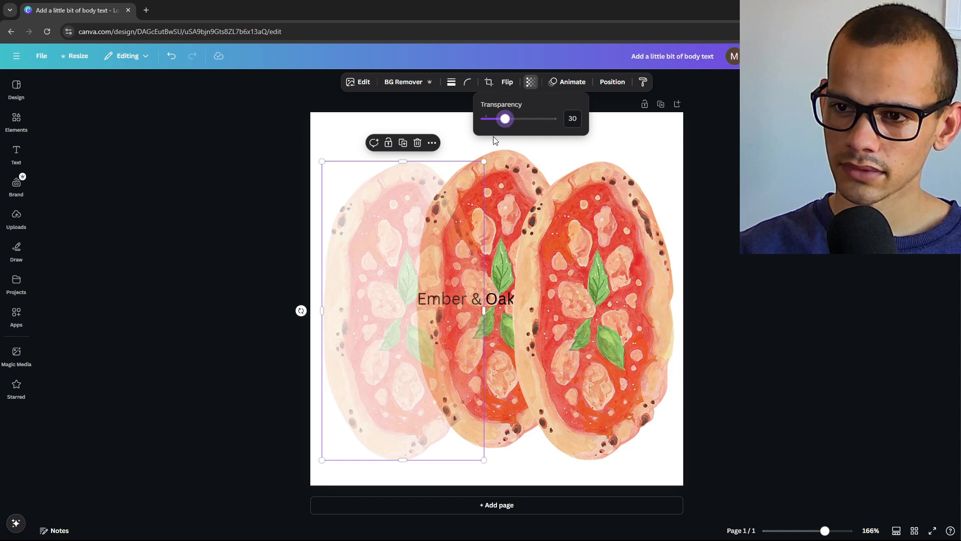
{"action": "left_click", "coordinate": [594, 255]}
{"action": "left_click", "coordinate": [531, 83]}
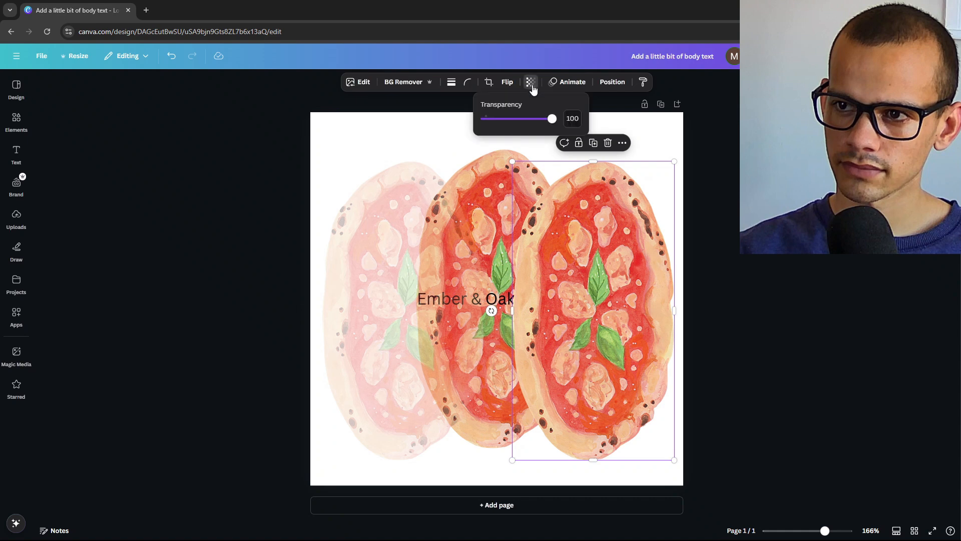
{"action": "left_click_drag", "start_coordinate": [546, 120], "coordinate": [508, 121]}
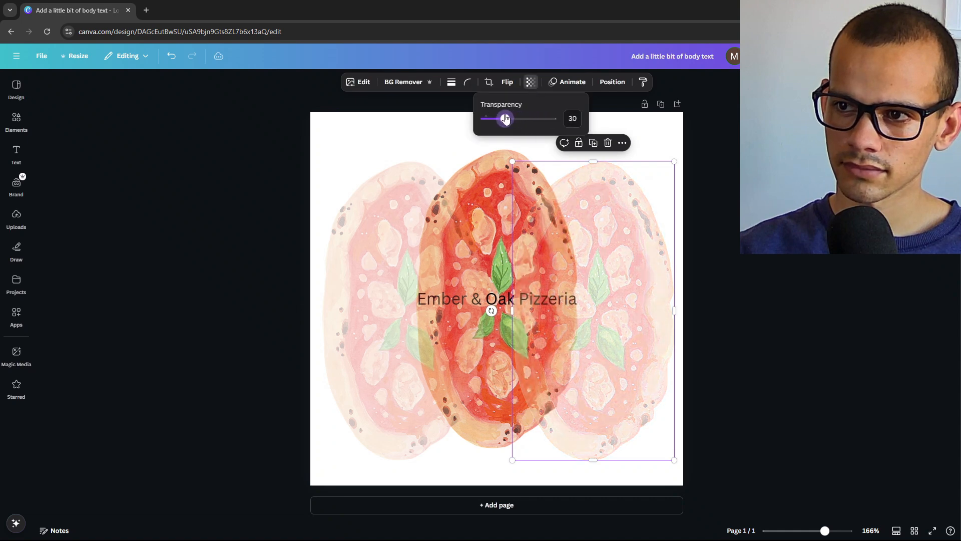
Step: Change the font of the "Ember & Oak Pizzeria" text to Playfair Display
{"action": "left_click", "coordinate": [496, 311]}
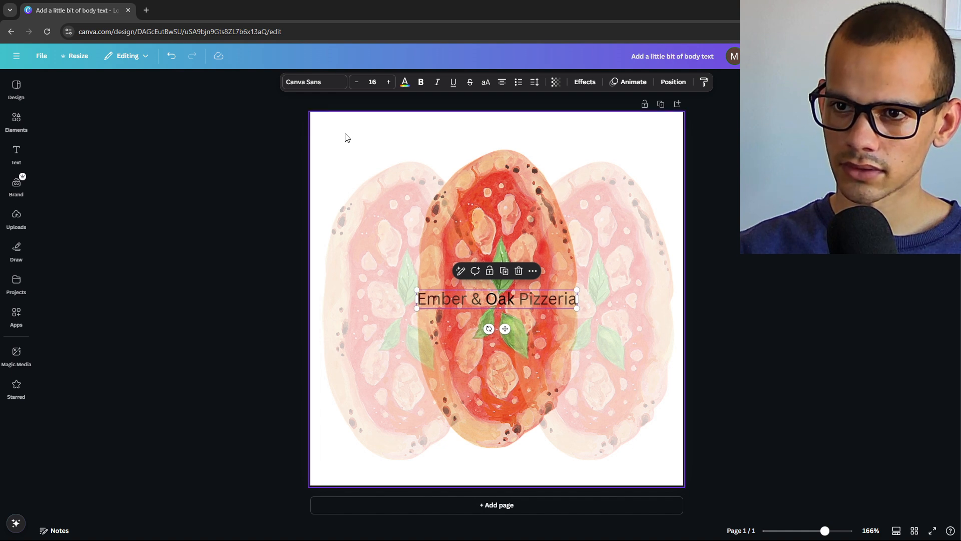
{"action": "left_click", "coordinate": [328, 84]}
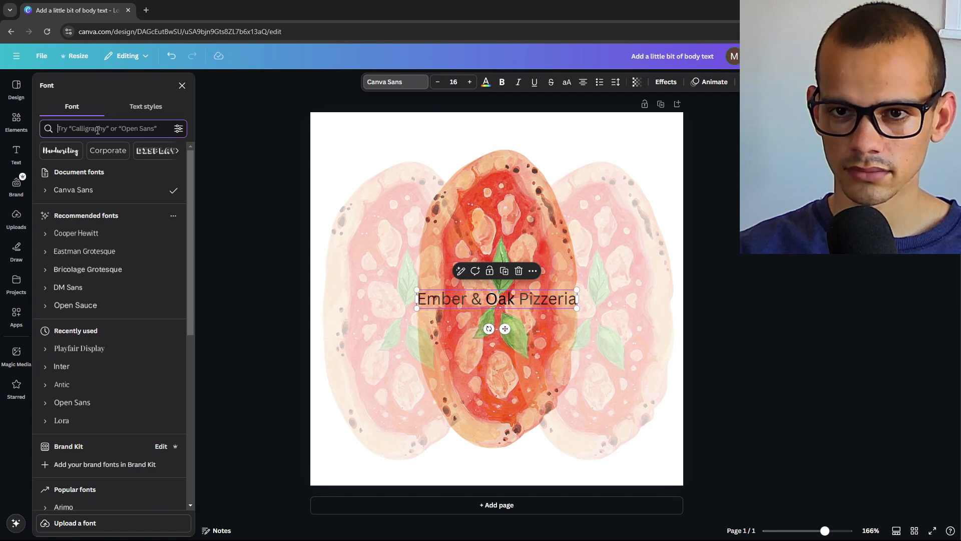
{"action": "left_click", "coordinate": [97, 130]}
{"action": "type", "text": "Playfair Display"}
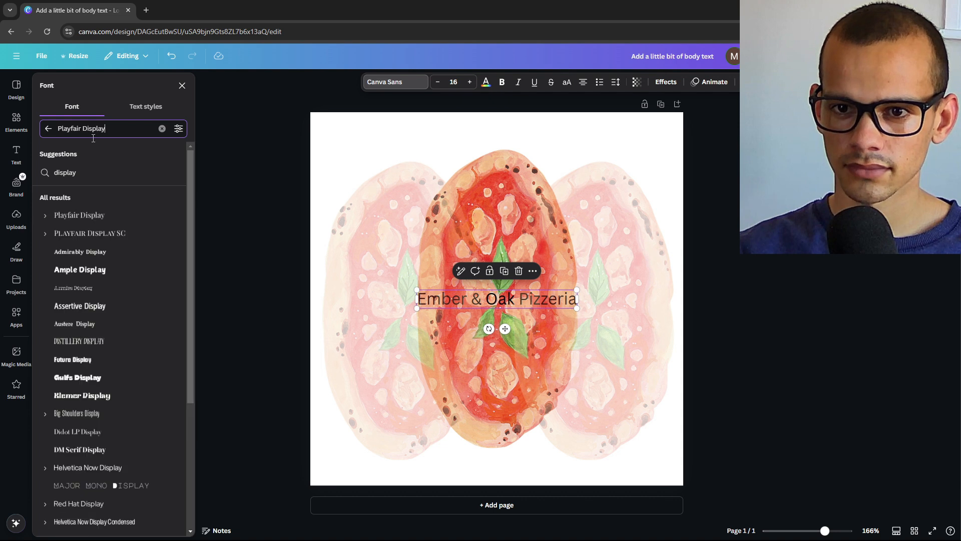
{"action": "left_click", "coordinate": [92, 221]}
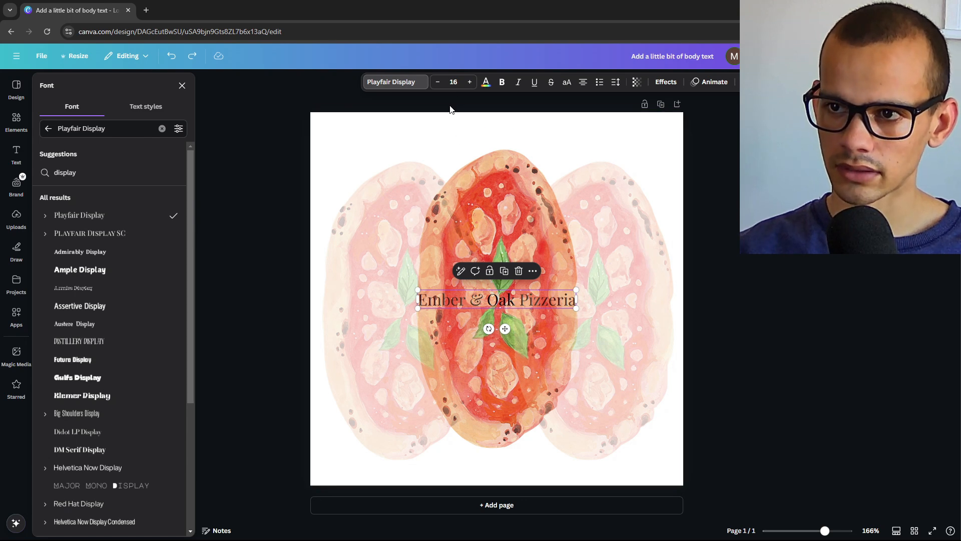
Step: Set the logo text's font size to 56 and move the text up to the vertical centre of the page
{"action": "left_click", "coordinate": [456, 84]}
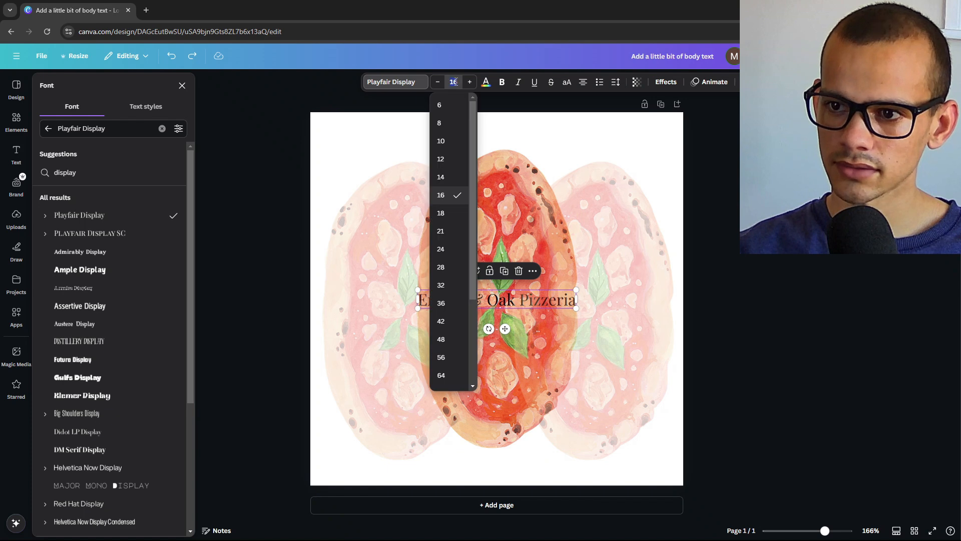
{"action": "left_click", "coordinate": [441, 357]}
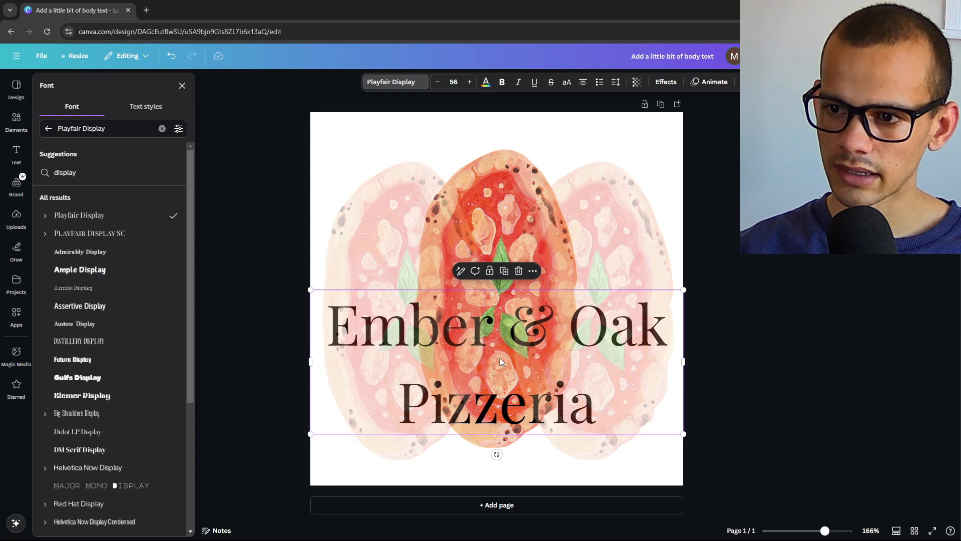
{"action": "left_click_drag", "start_coordinate": [503, 356], "coordinate": [504, 311]}
{"action": "left_click_drag", "start_coordinate": [503, 298], "coordinate": [503, 299]}
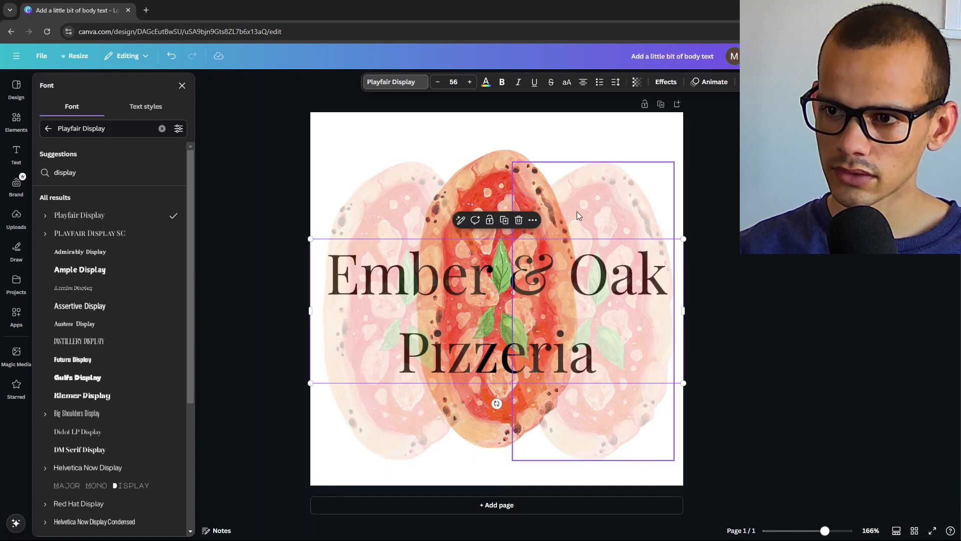
Step: Change the colour of the "Ember & Oak Pizzeria" text to white (#ffffff)
{"action": "left_click", "coordinate": [502, 309]}
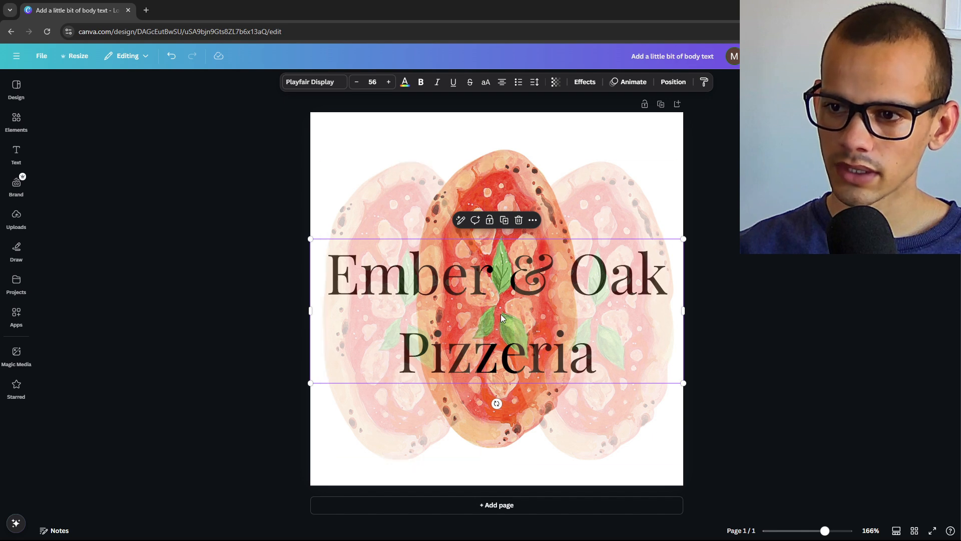
{"action": "left_click", "coordinate": [405, 83]}
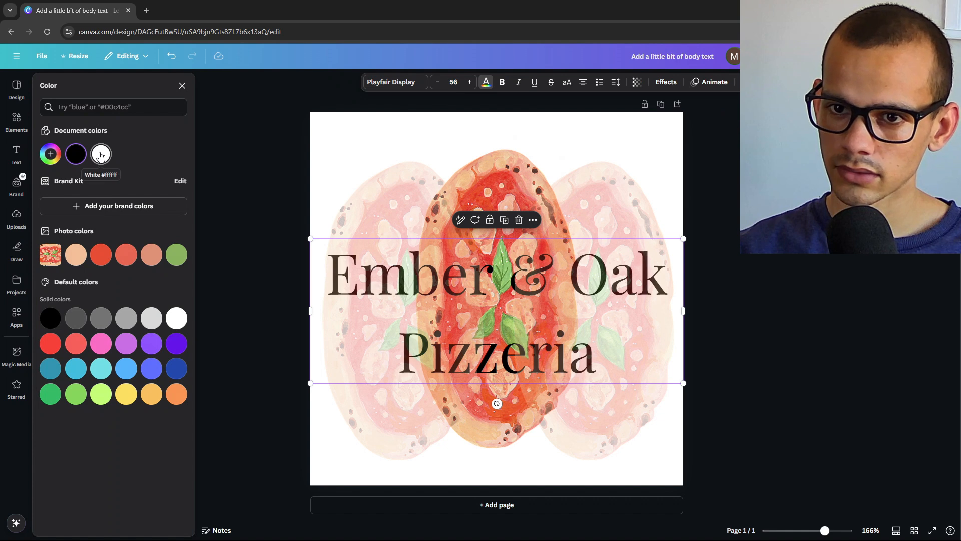
{"action": "left_click", "coordinate": [100, 155]}
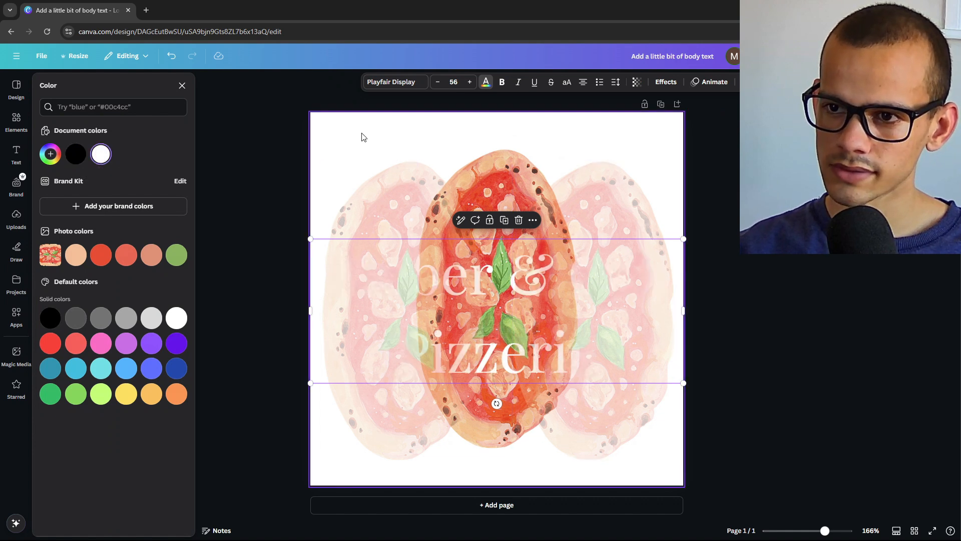
Step: Change the page background colour to solid black
{"action": "left_click", "coordinate": [349, 129]}
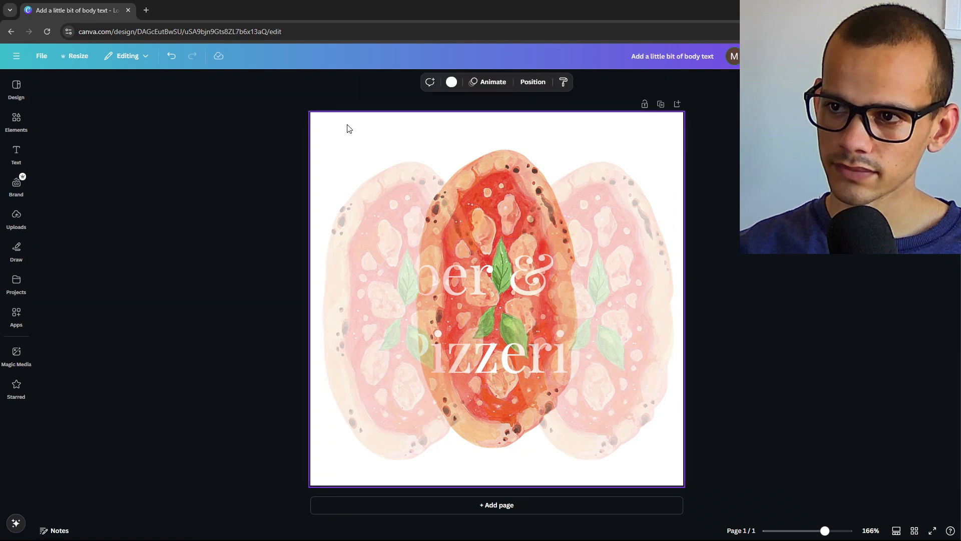
{"action": "left_click", "coordinate": [451, 84]}
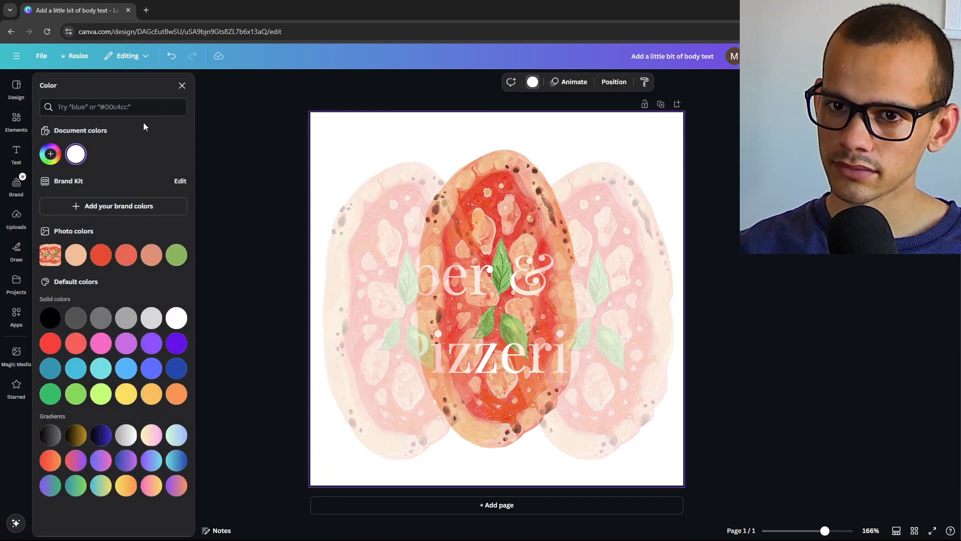
{"action": "left_click", "coordinate": [50, 319]}
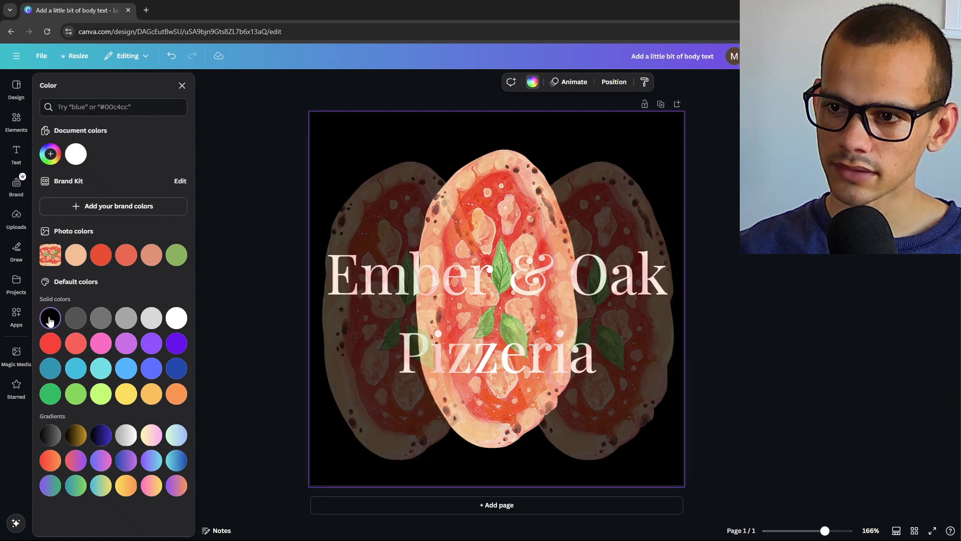
{"action": "left_click", "coordinate": [683, 166]}
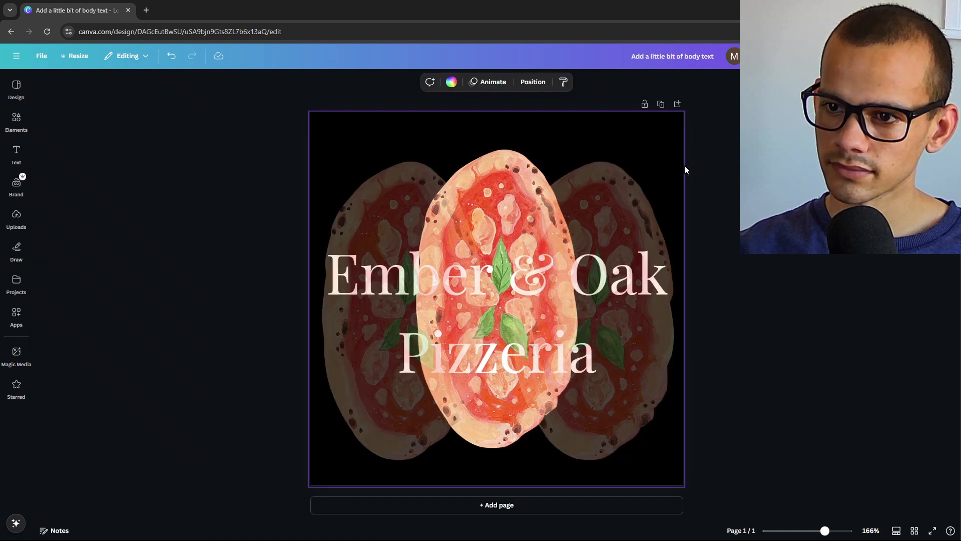
Step: Apply the Lift effect with intensity 86 to the logo text and make the text bold
{"action": "left_click", "coordinate": [506, 291]}
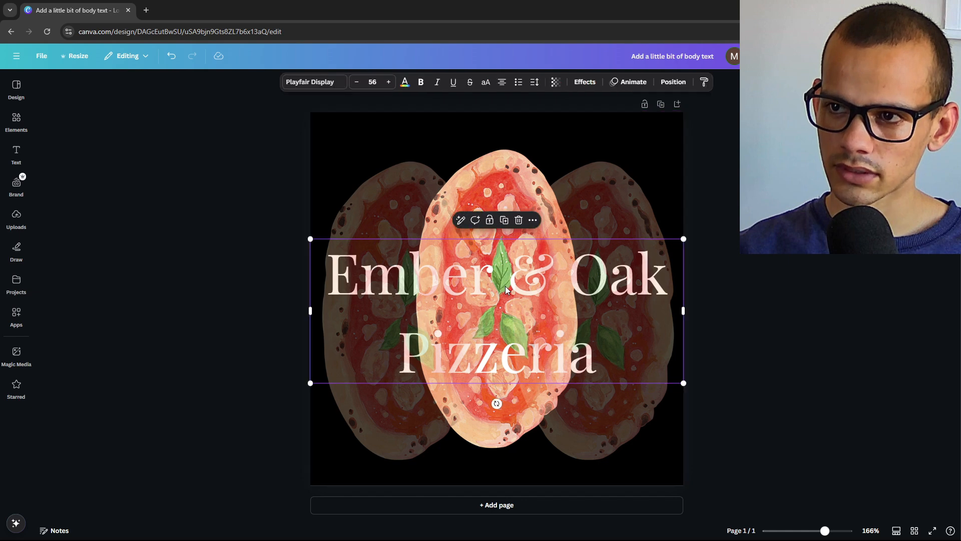
{"action": "left_click", "coordinate": [581, 83]}
{"action": "left_click", "coordinate": [161, 149]}
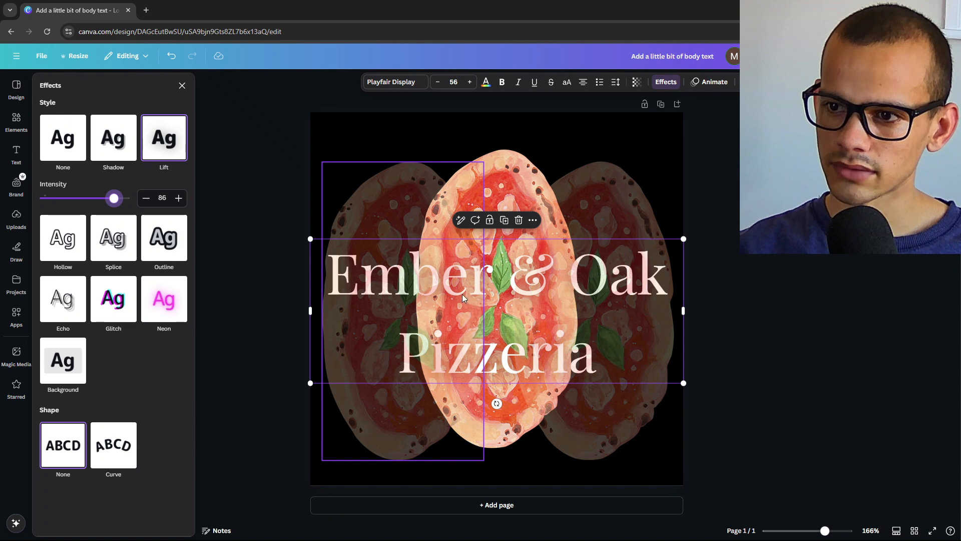
{"action": "left_click", "coordinate": [502, 83]}
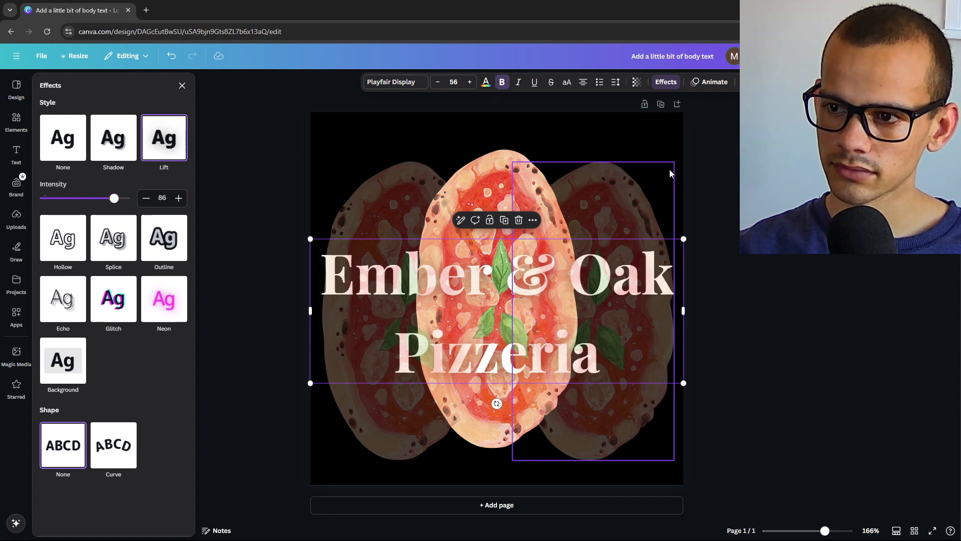
{"action": "left_click", "coordinate": [714, 326]}
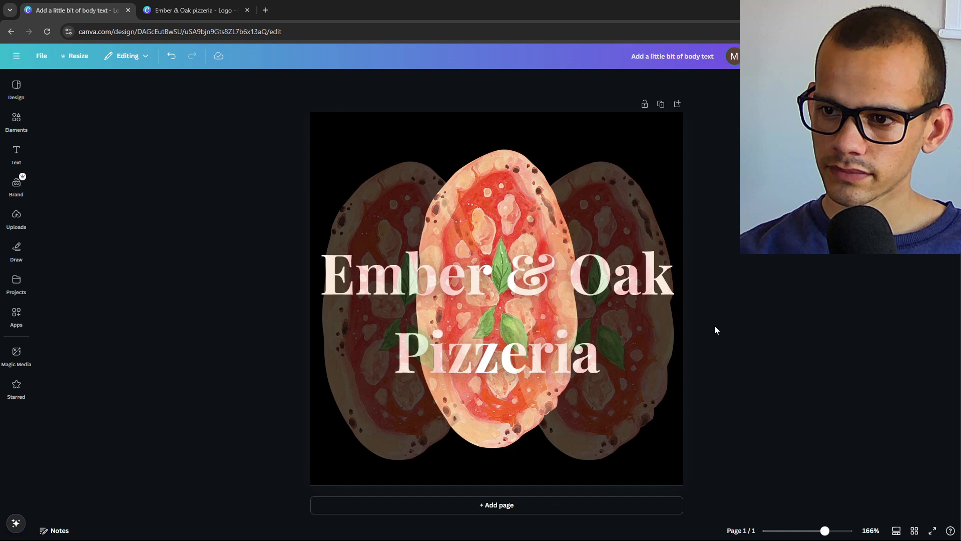
Step: Rename the design as "ember and oak logo"
{"action": "left_click", "coordinate": [668, 56]}
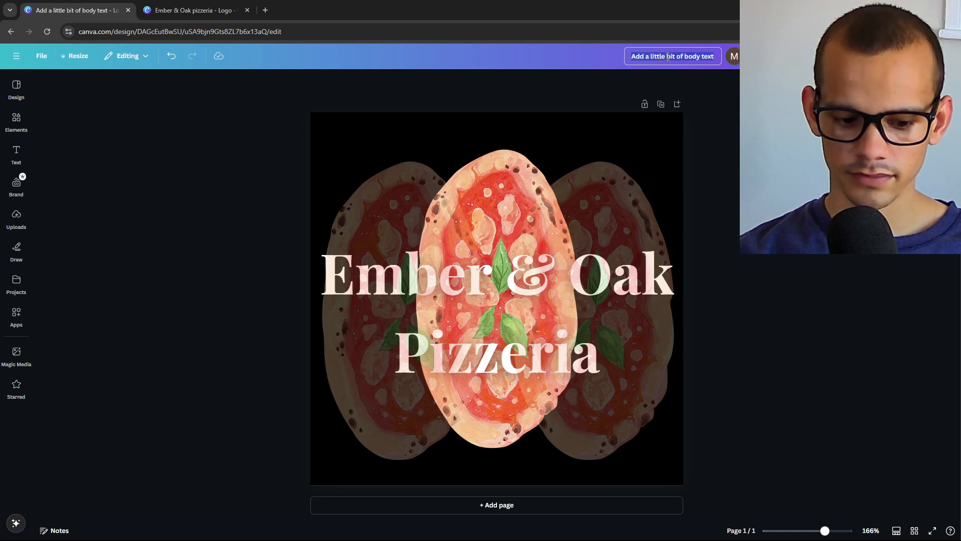
{"action": "type", "text": "ember"}
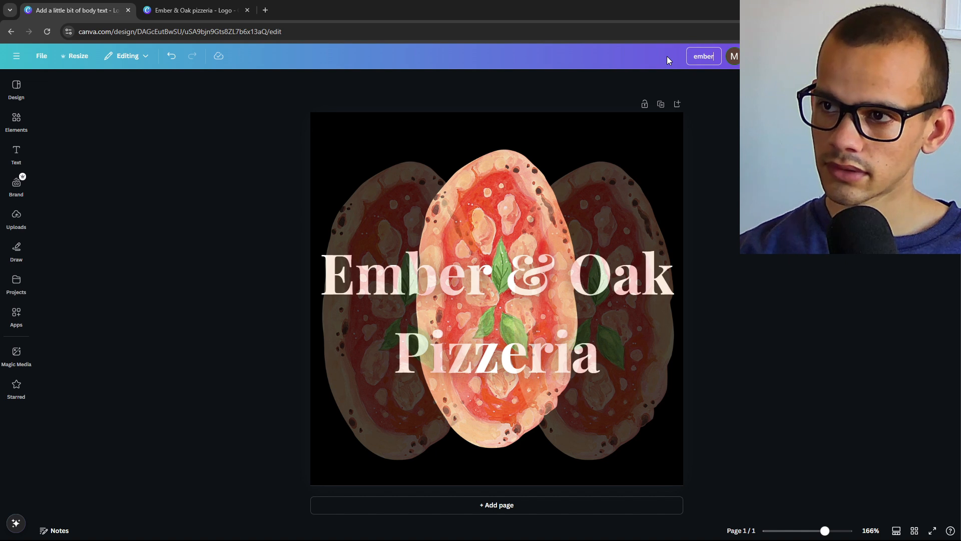
{"action": "type", "text": " and oak"}
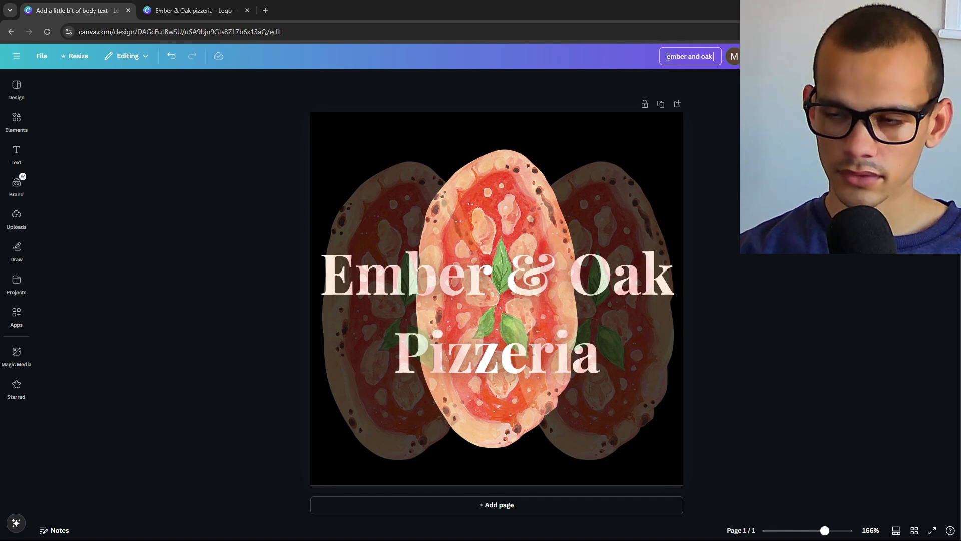
{"action": "type", "text": " logo"}
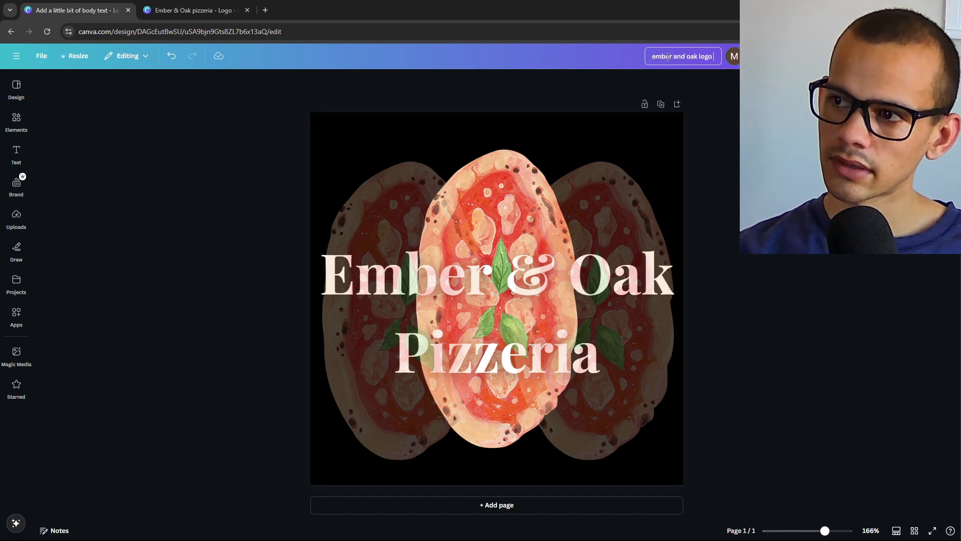
{"action": "key", "text": "Return"}
Step: Download the logo design as a PNG at 500 × 500 px
{"action": "left_click", "coordinate": [935, 56]}
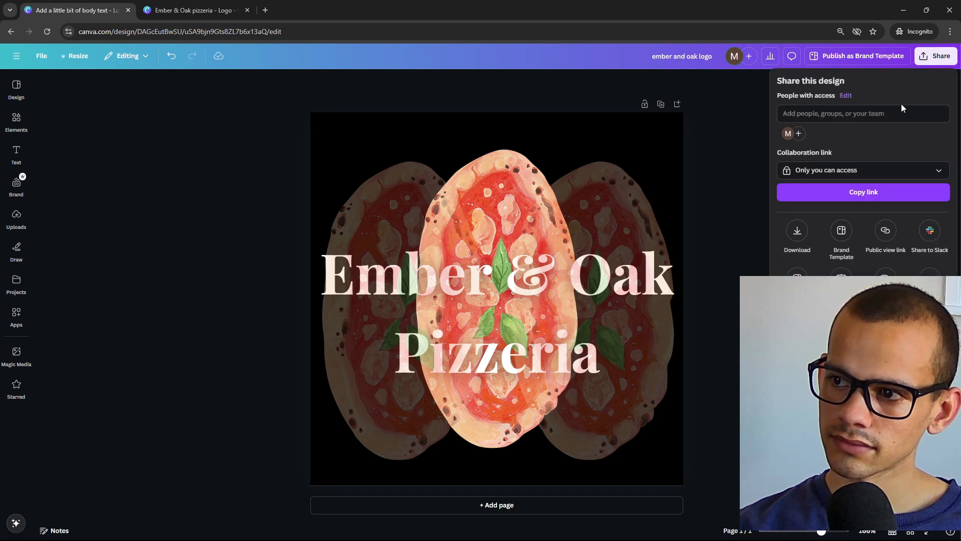
{"action": "left_click", "coordinate": [798, 232]}
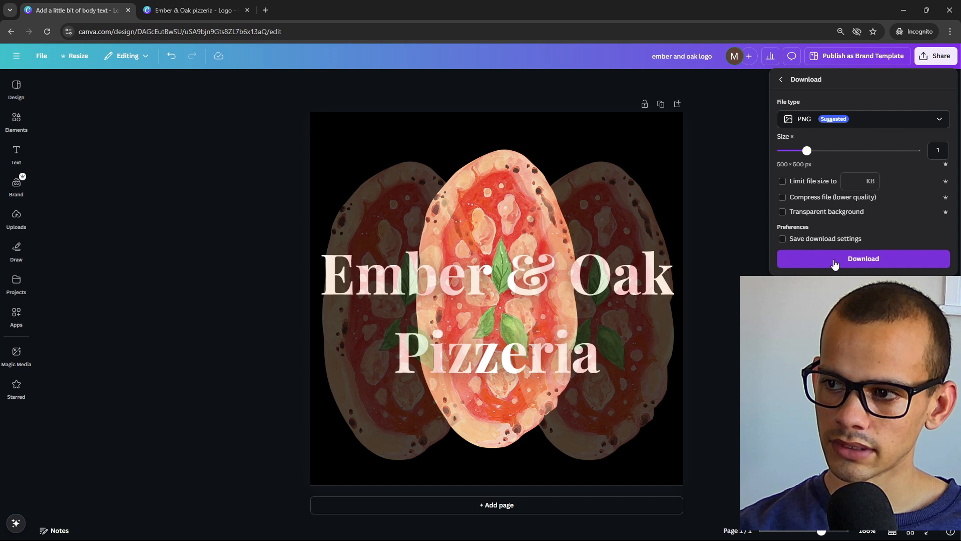
{"action": "left_click", "coordinate": [835, 262]}
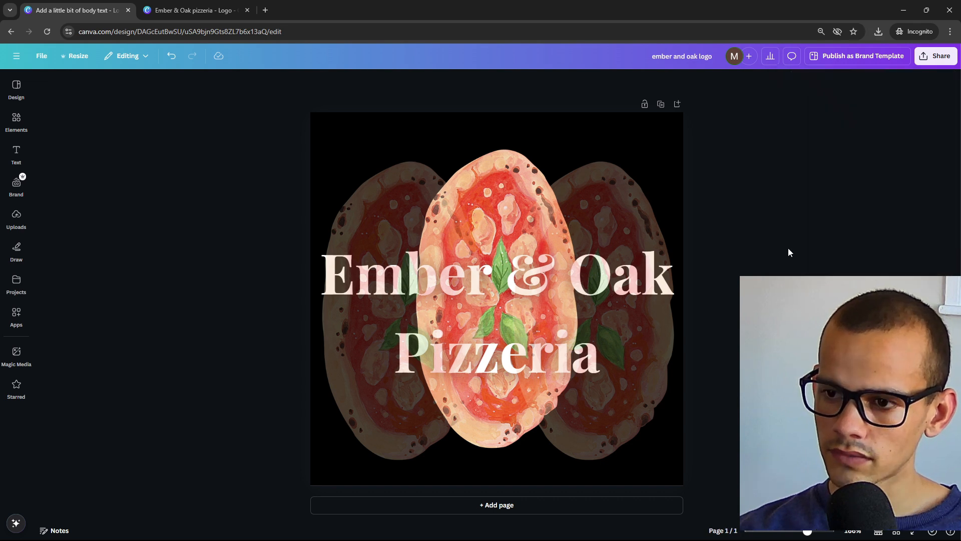
Step: Open the downloaded "ember and oak logo .png" file to check the exported logo, and close the image viewer
{"action": "left_click", "coordinate": [879, 31]}
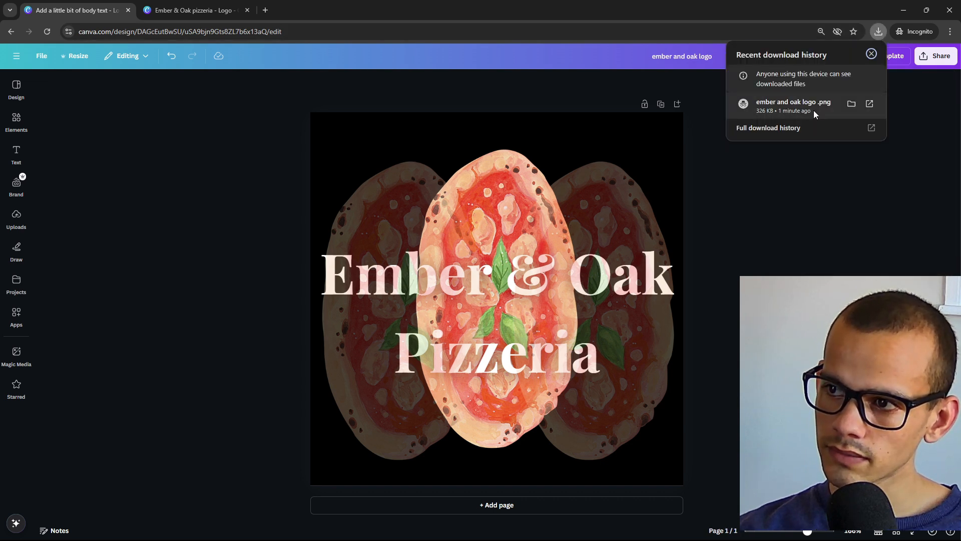
{"action": "left_click", "coordinate": [787, 109]}
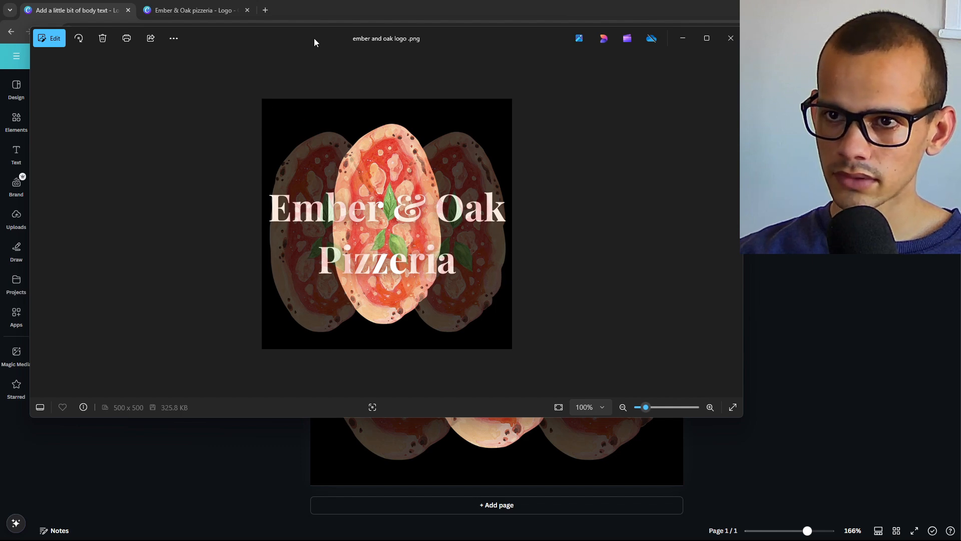
{"action": "left_click", "coordinate": [732, 38]}
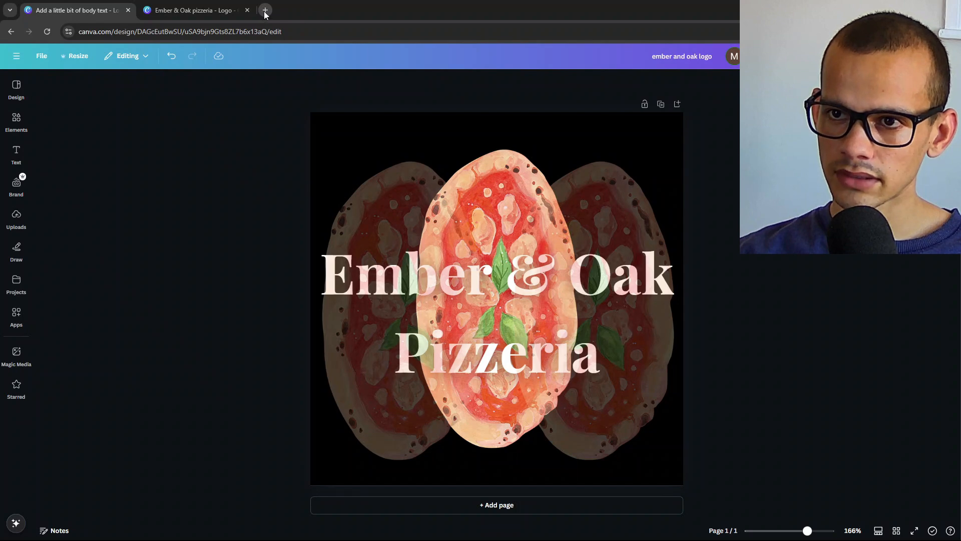
Step: Open pixelcut.ai in a new browser tab and go to its Background Remover tool
{"action": "left_click", "coordinate": [265, 10]}
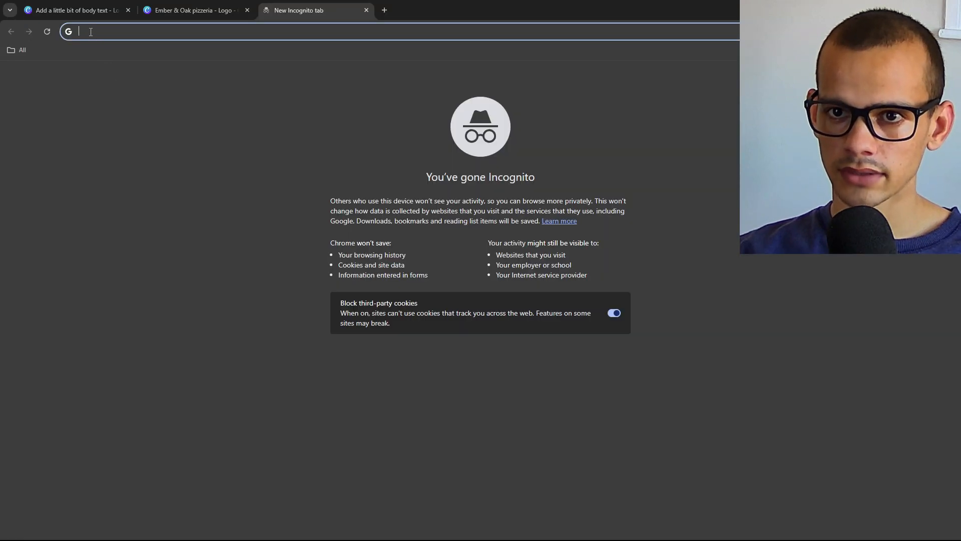
{"action": "type", "text": "pixelcut.ai"}
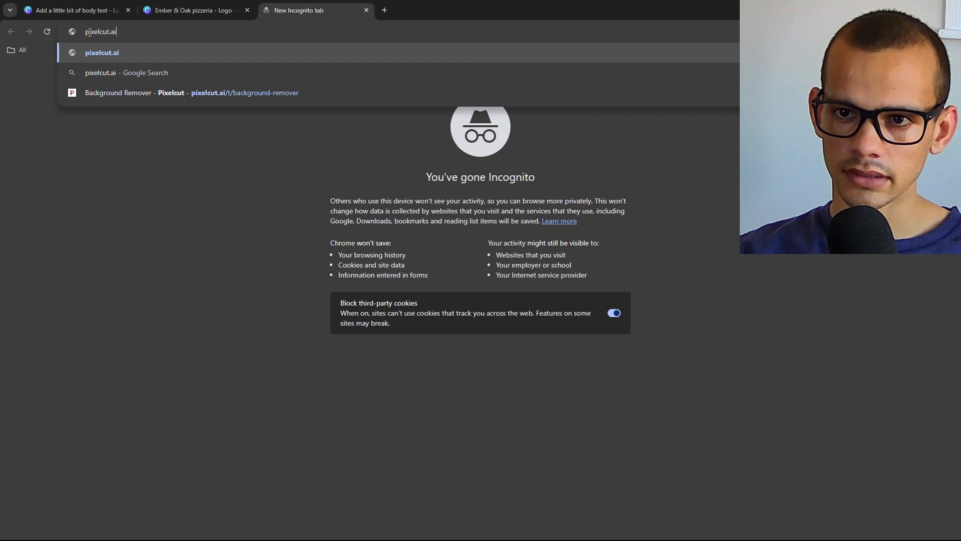
{"action": "left_click", "coordinate": [185, 53]}
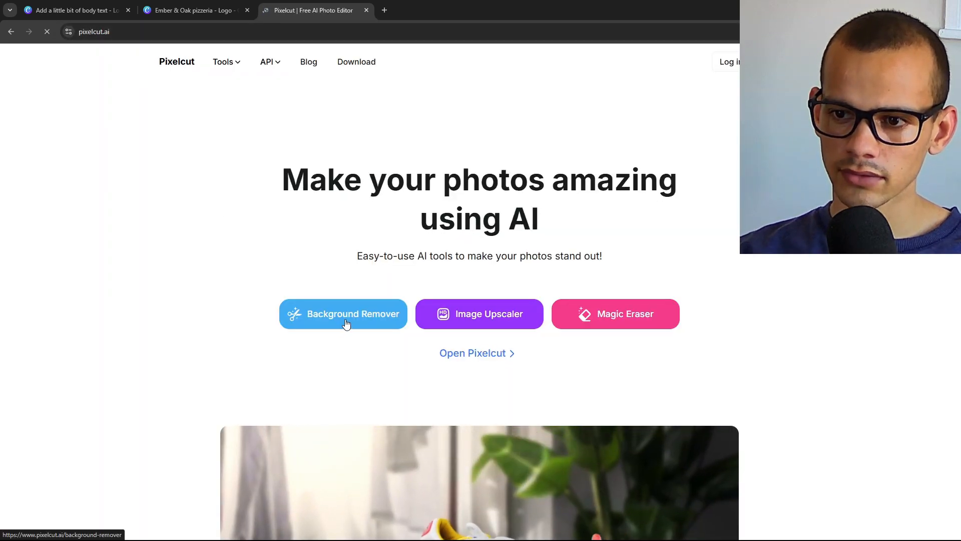
{"action": "left_click", "coordinate": [344, 323]}
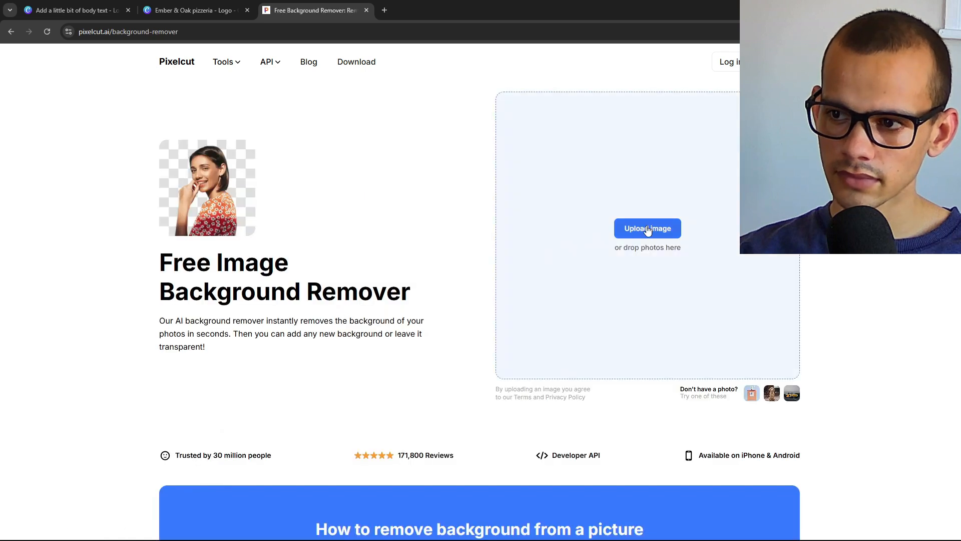
Step: Upload the "ember and oak logo" PNG from the Downloads folder to remove its background
{"action": "left_click", "coordinate": [654, 227]}
{"action": "left_click", "coordinate": [46, 133]}
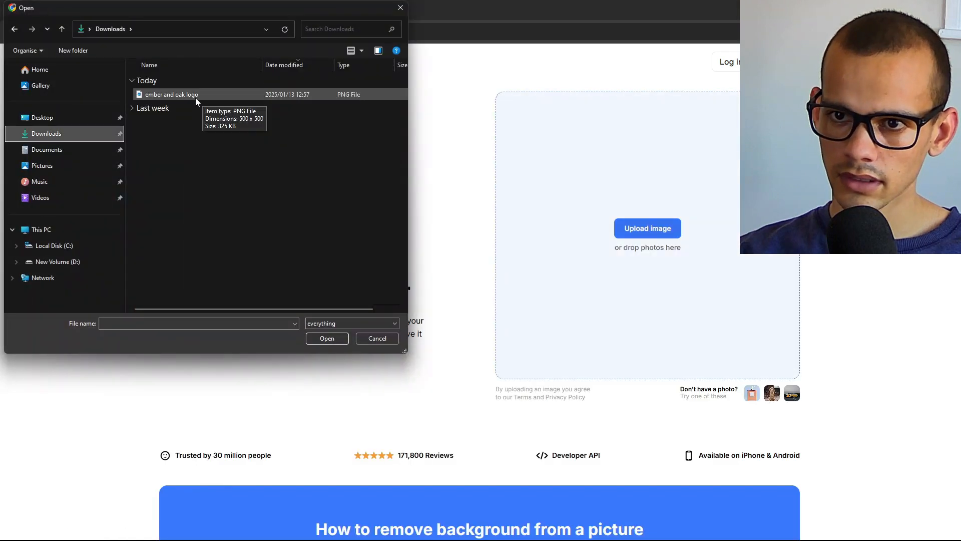
{"action": "left_click", "coordinate": [198, 95]}
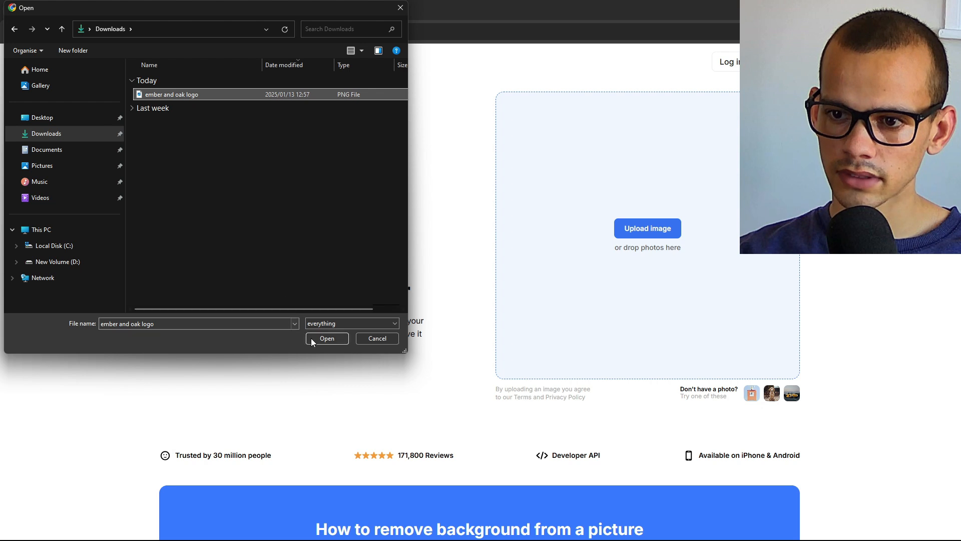
{"action": "left_click", "coordinate": [327, 339]}
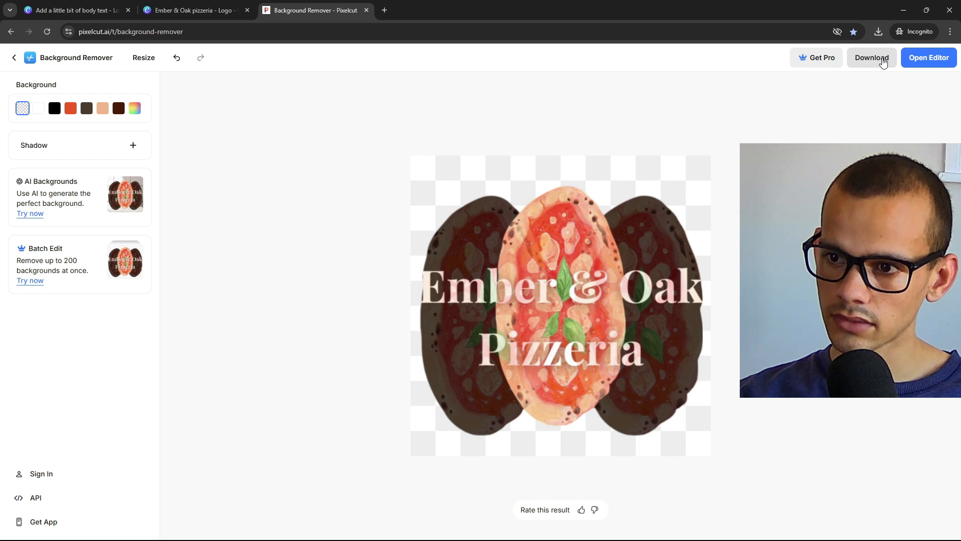
Step: Download the transparent logo as a PNG to the Downloads folder and open the saved file to check it
{"action": "left_click", "coordinate": [880, 59]}
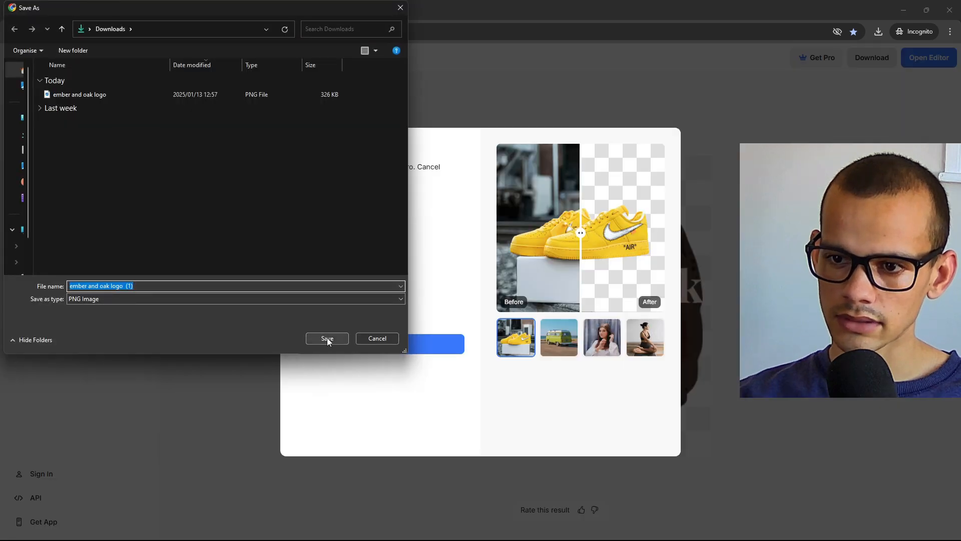
{"action": "left_click", "coordinate": [326, 338]}
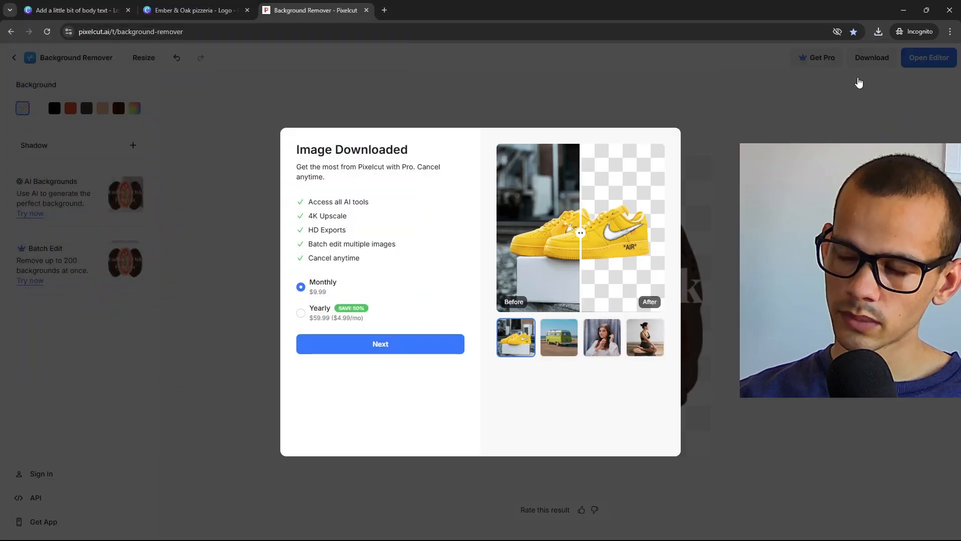
{"action": "left_click", "coordinate": [879, 33]}
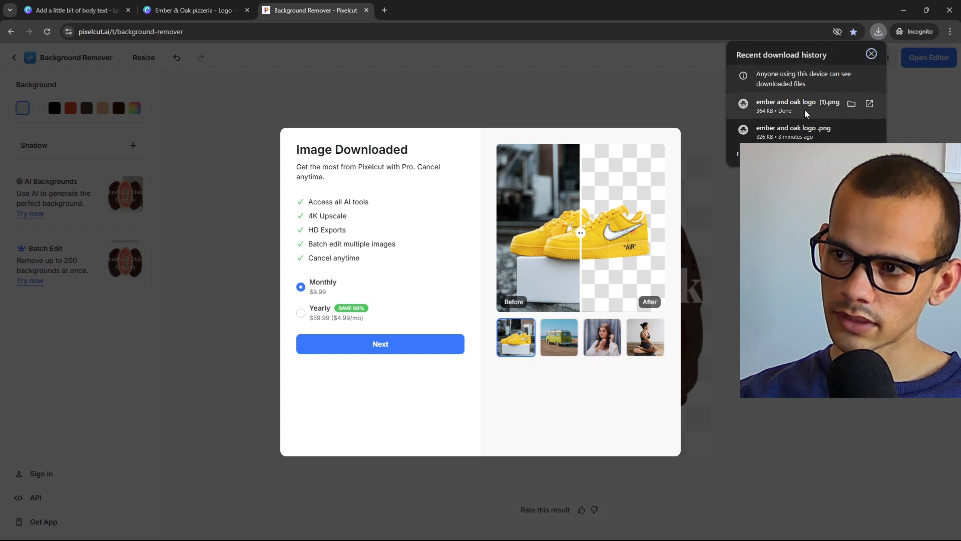
{"action": "left_click", "coordinate": [805, 109]}
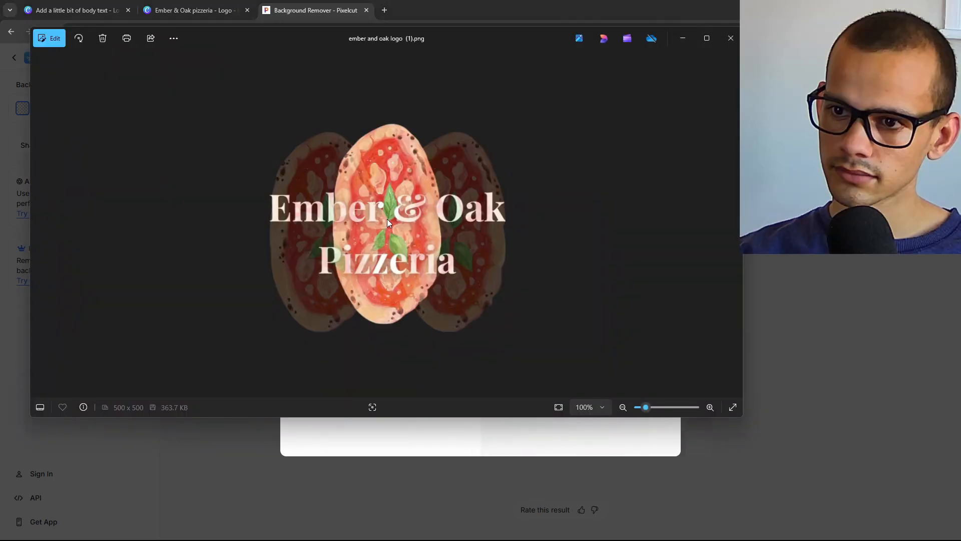